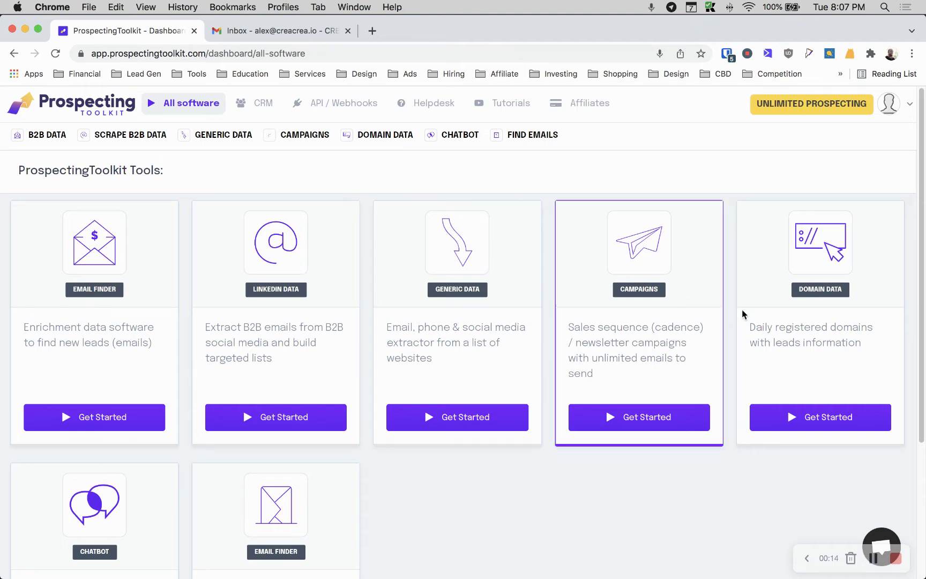
Open the SMTP + Warmup senders page from the Campaigns menu
mouse_move(301, 137)
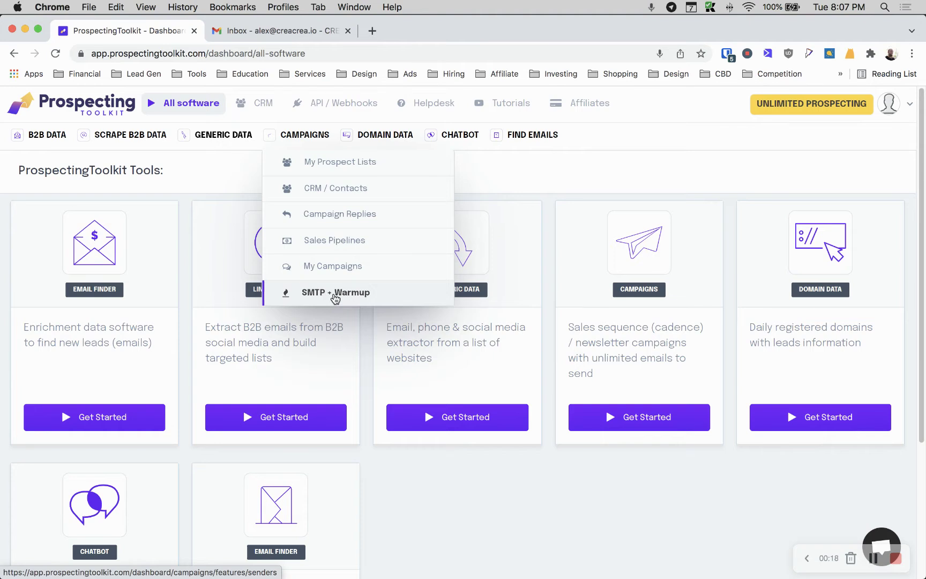
left_click(322, 294)
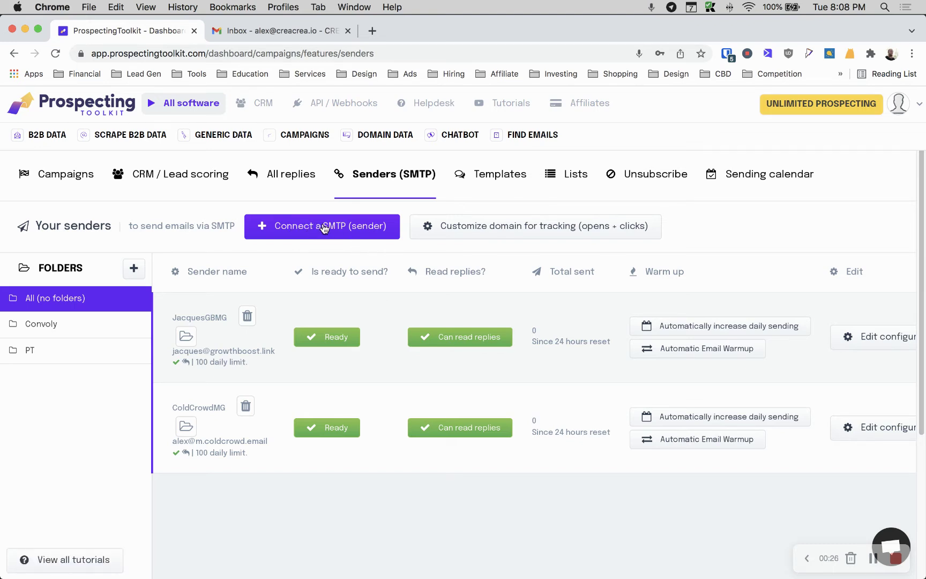
Start a new SMTP sender and read the form's Gmail IMAP setup instructions
left_click(324, 228)
scroll(323, 224, "down", 5)
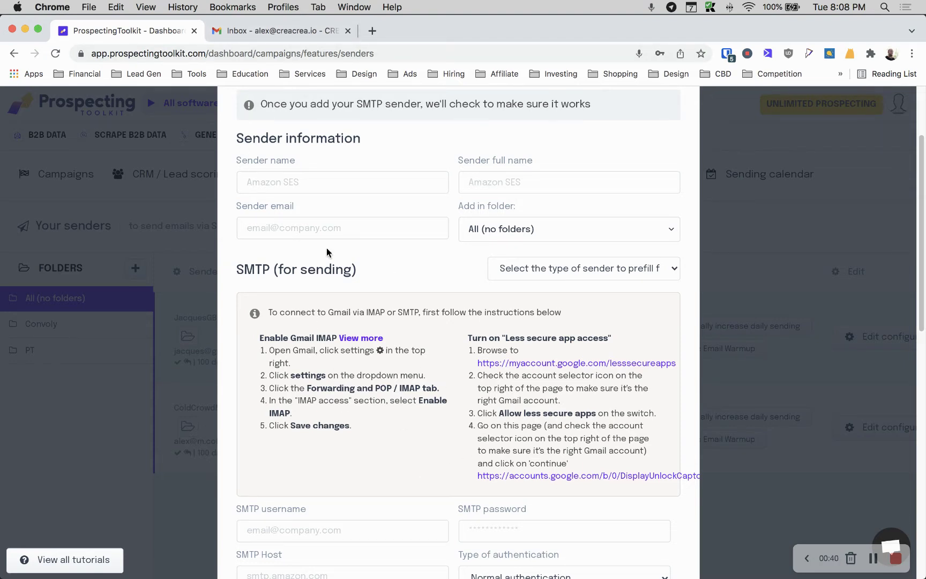
scroll(337, 306, "up", 1)
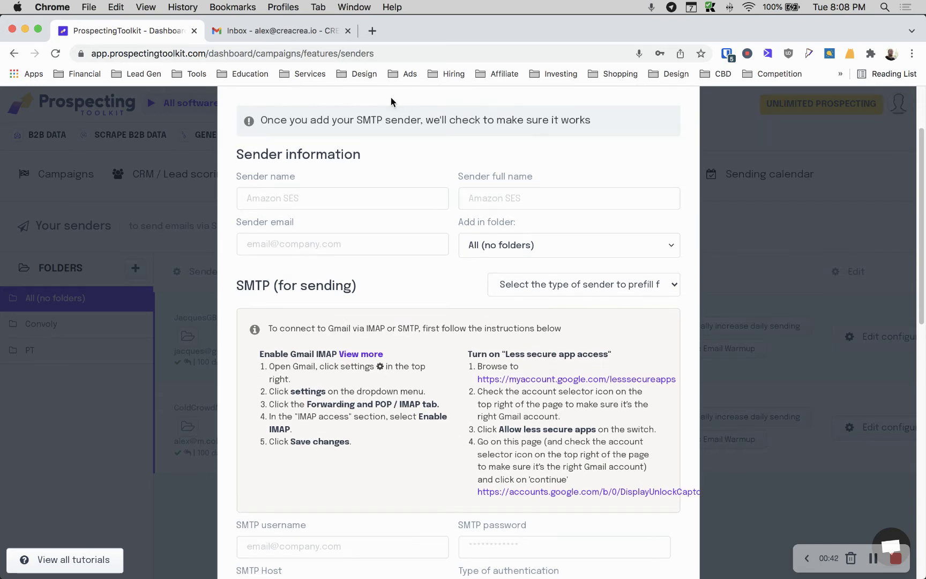
In Gmail, open the full settings from the quick settings panel
left_click(256, 34)
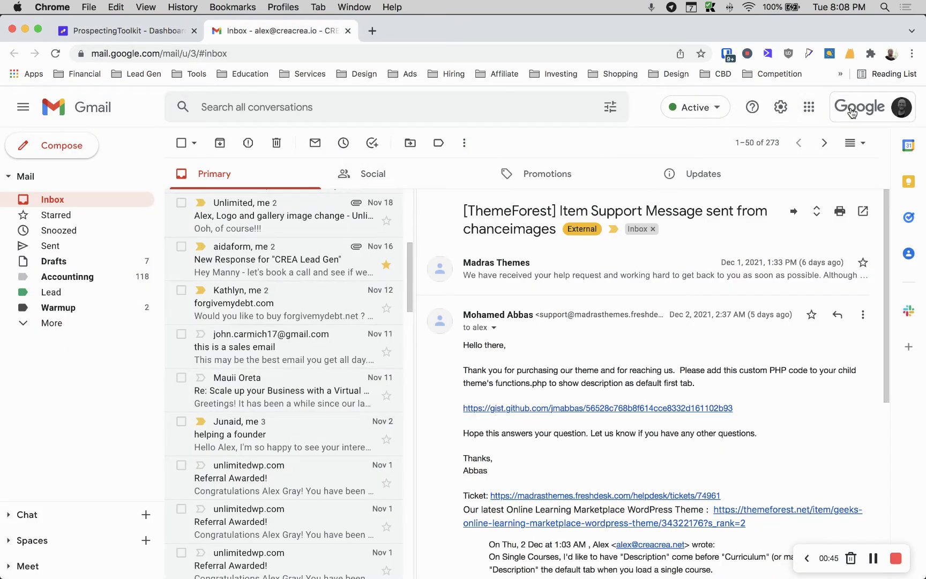
left_click(809, 107)
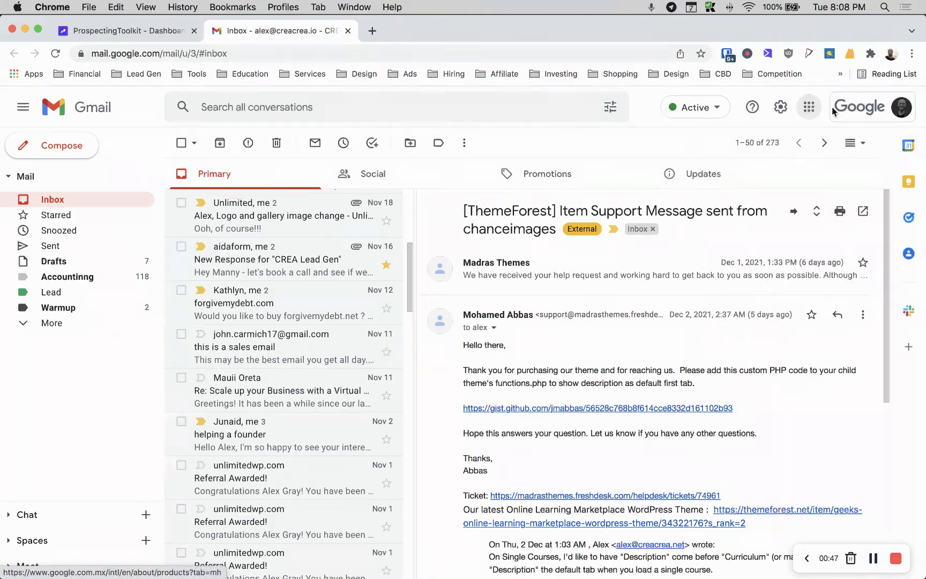
left_click(809, 107)
left_click(780, 107)
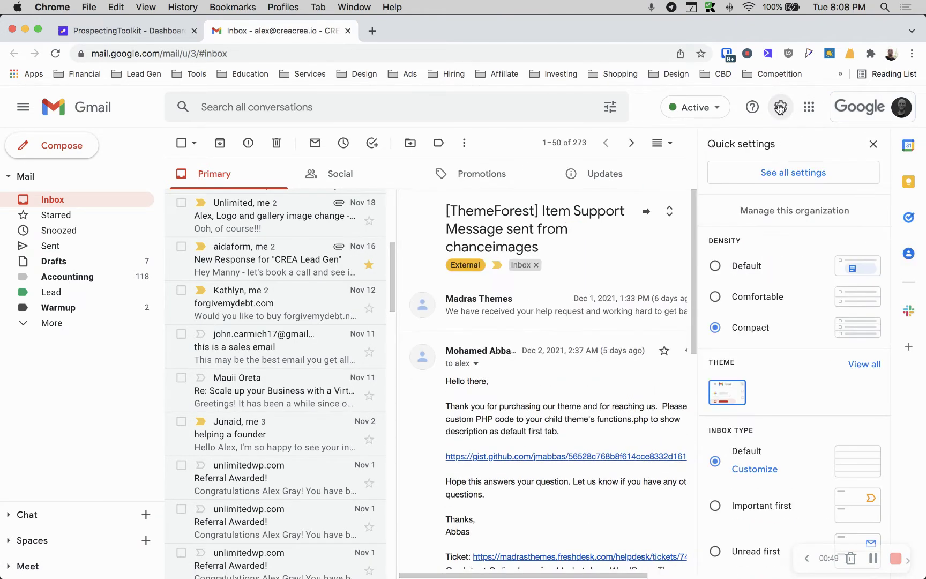
left_click(803, 178)
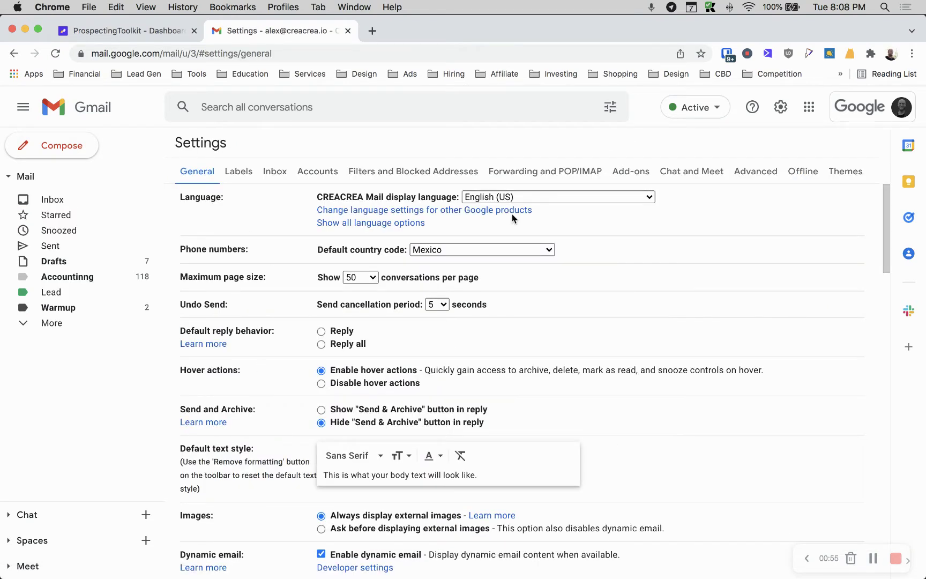
On Forwarding and POP/IMAP, toggle IMAP access off and back to enabled
left_click(538, 174)
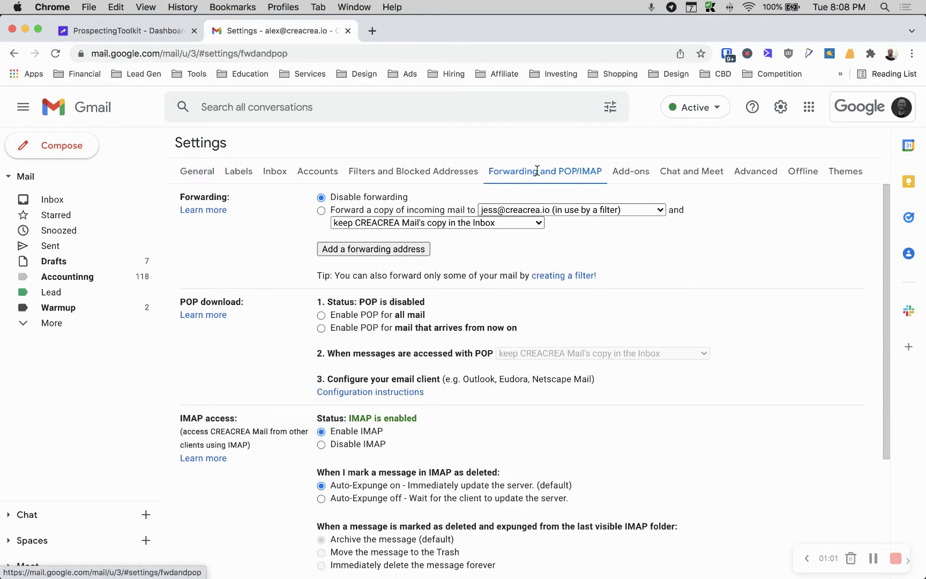
scroll(216, 234, "down", 2)
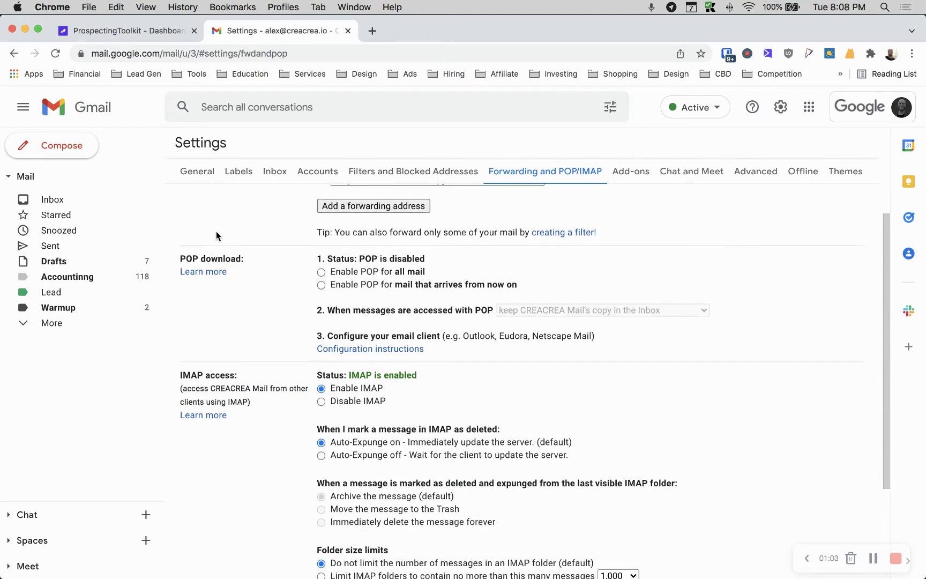
scroll(216, 235, "down", 5)
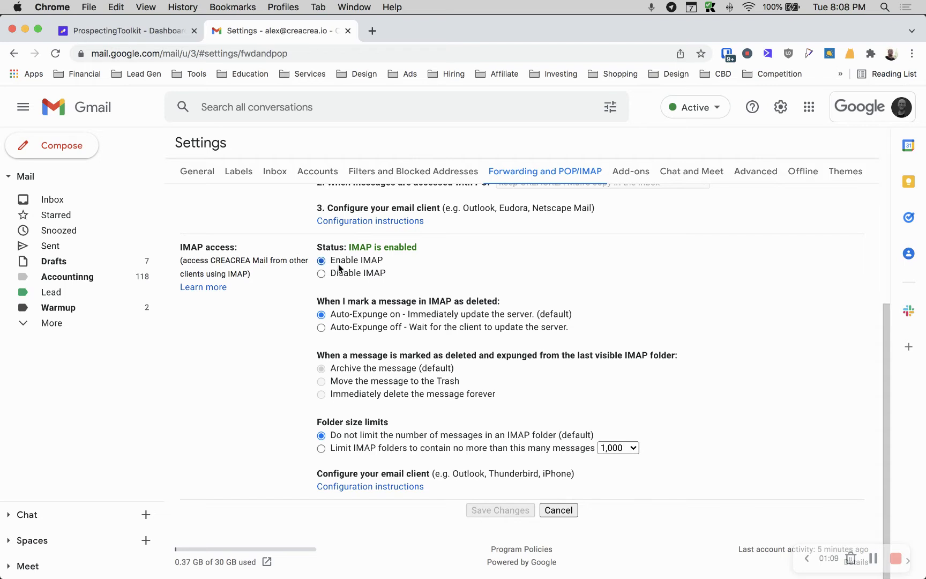
left_click(321, 274)
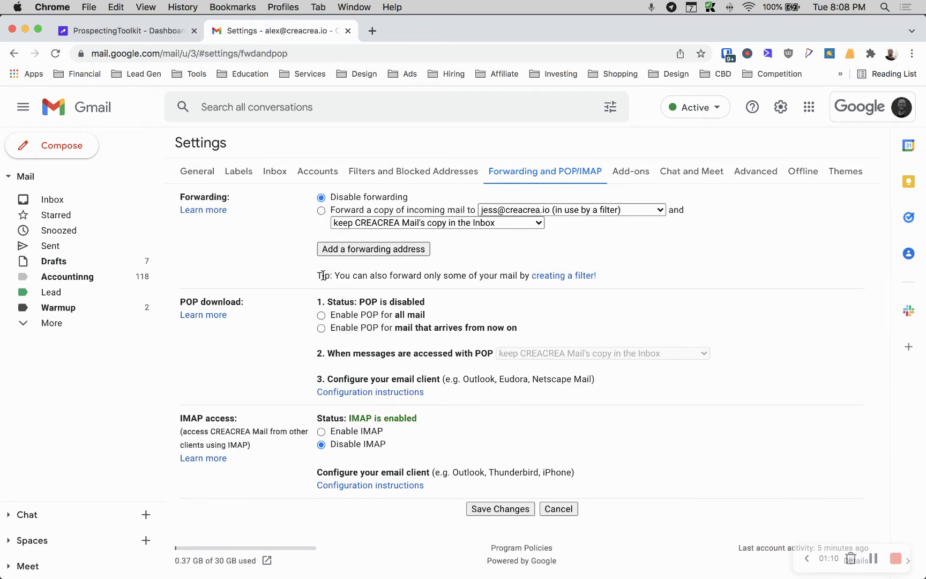
left_click(328, 432)
scroll(342, 445, "down", 3)
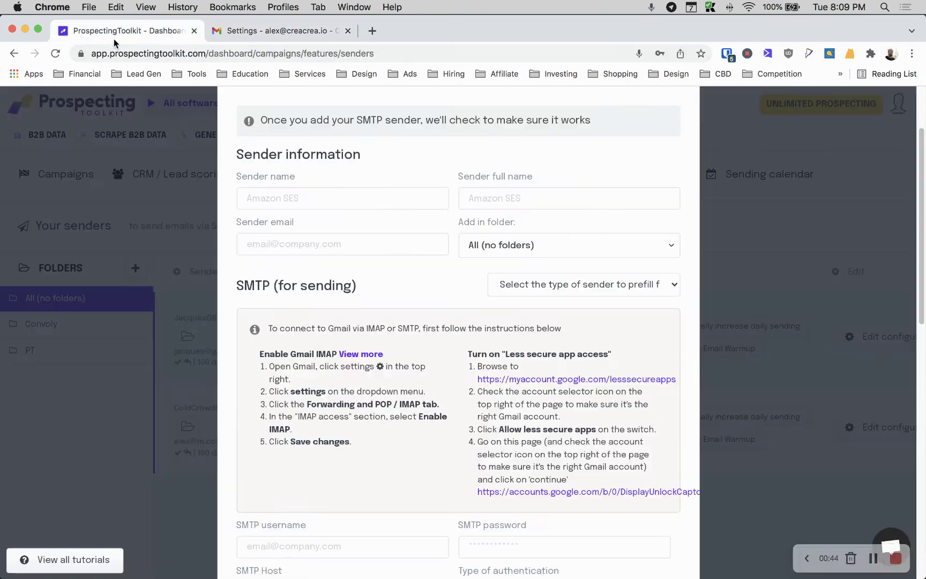
left_click(112, 31)
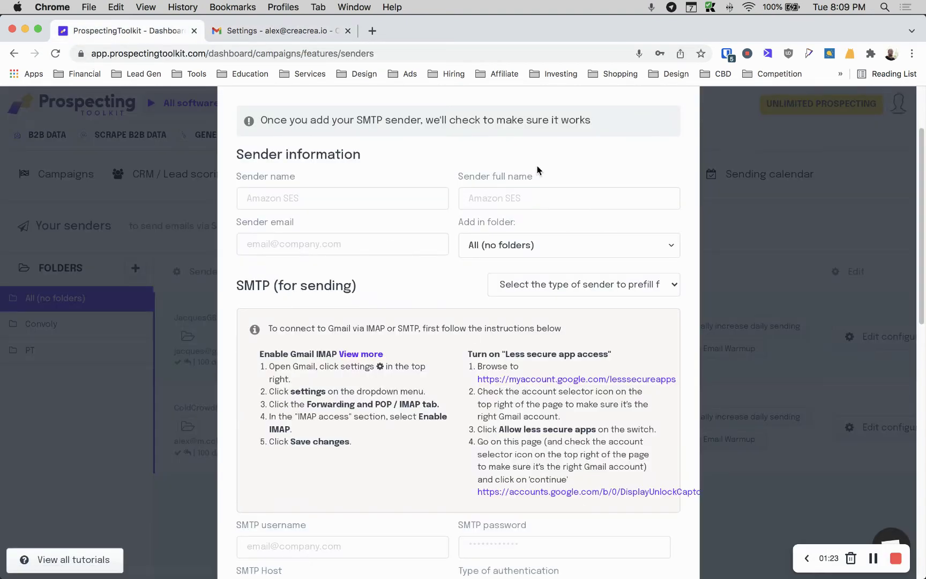
scroll(380, 345, "down", 3)
scroll(340, 270, "up", 4)
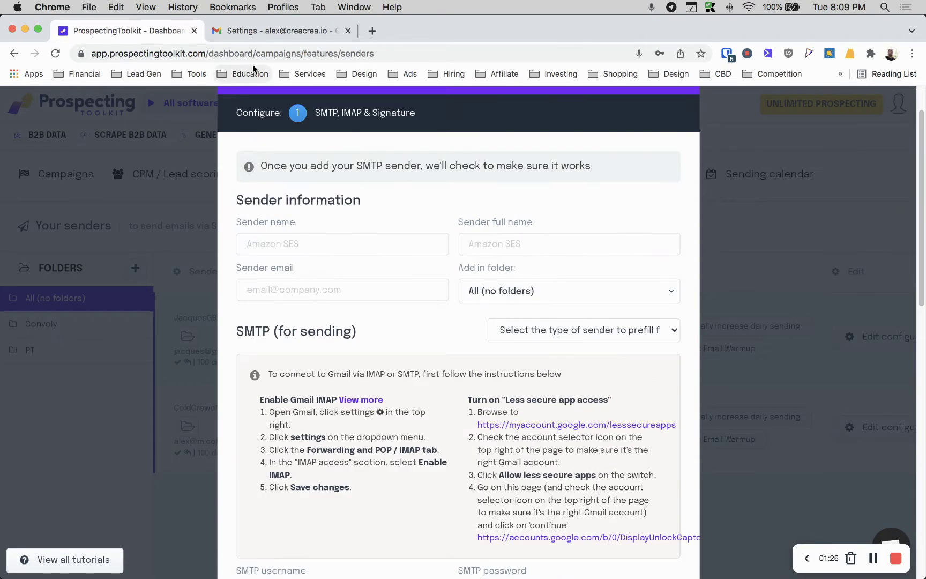
left_click(278, 30)
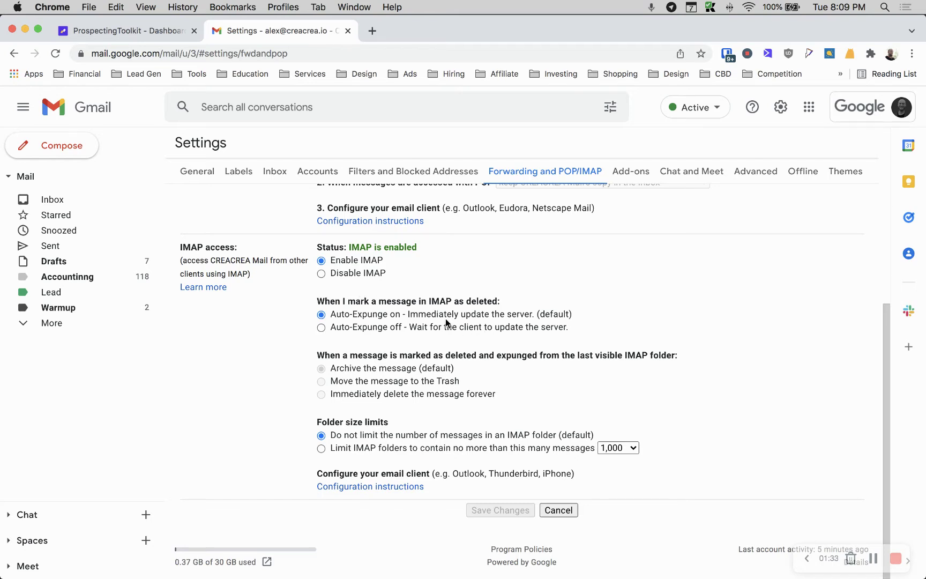
Launch Admin from the Google apps grid to open the CREACREA Admin console
scroll(353, 359, "up", 3)
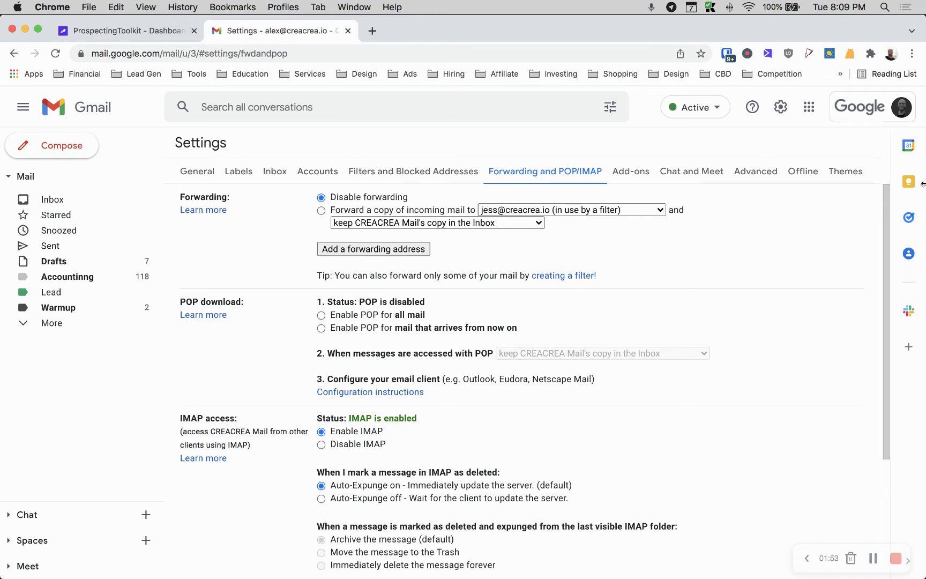
left_click(809, 113)
scroll(777, 161, "down", 3)
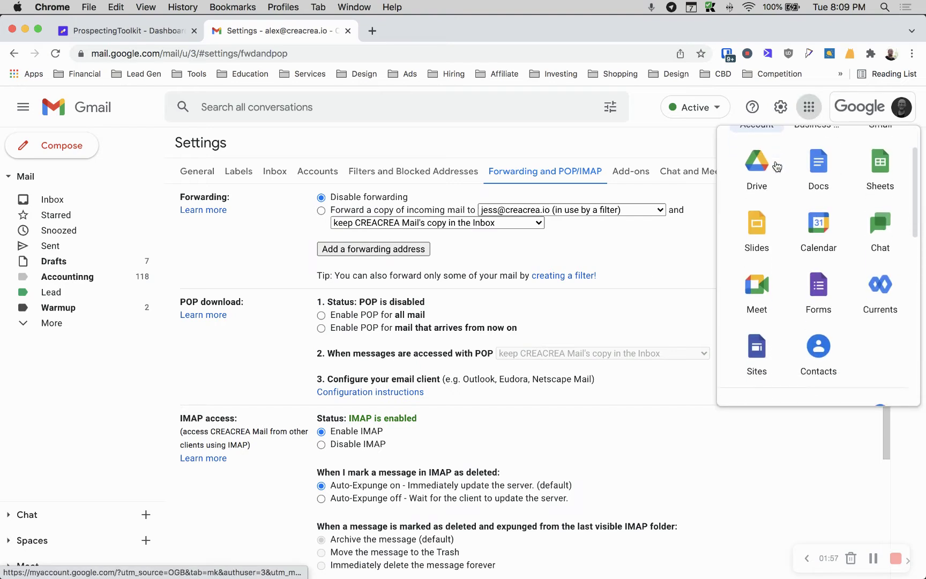
scroll(802, 182, "up", 3)
left_click(810, 107)
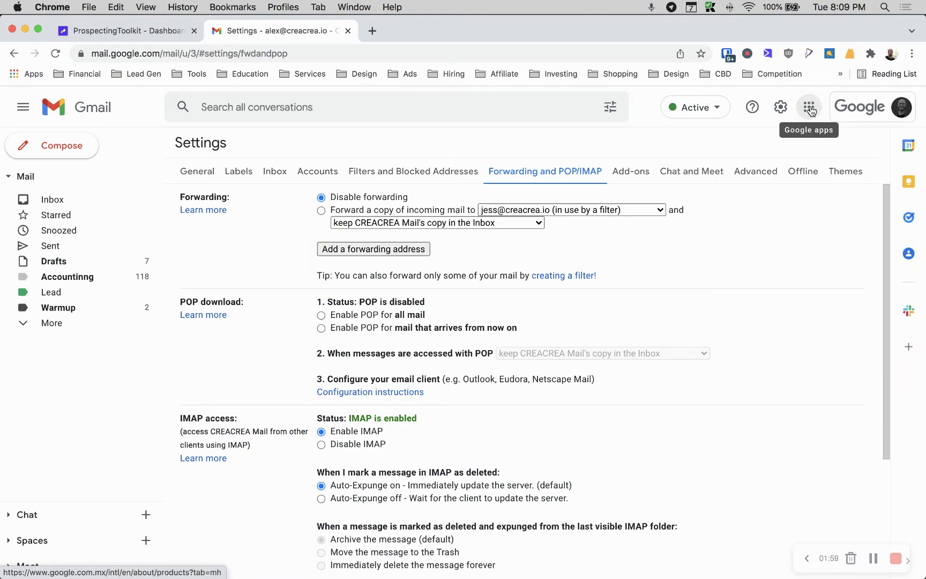
left_click(813, 108)
scroll(817, 163, "down", 2)
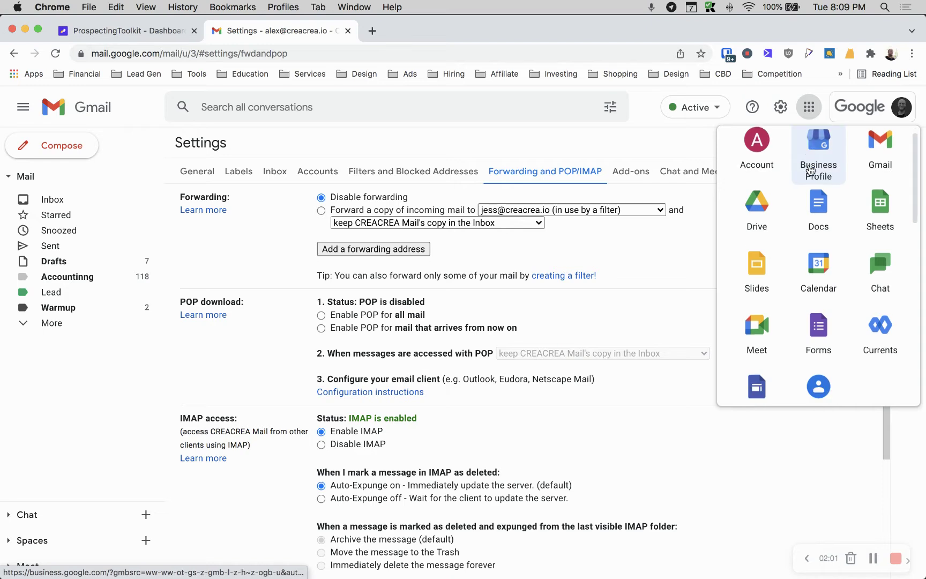
scroll(809, 178, "down", 5)
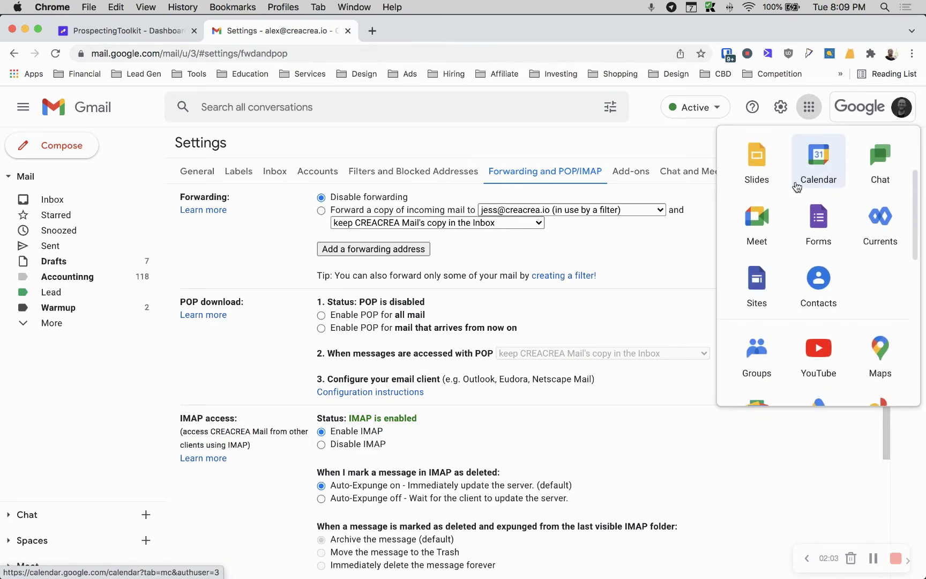
scroll(789, 185, "down", 5)
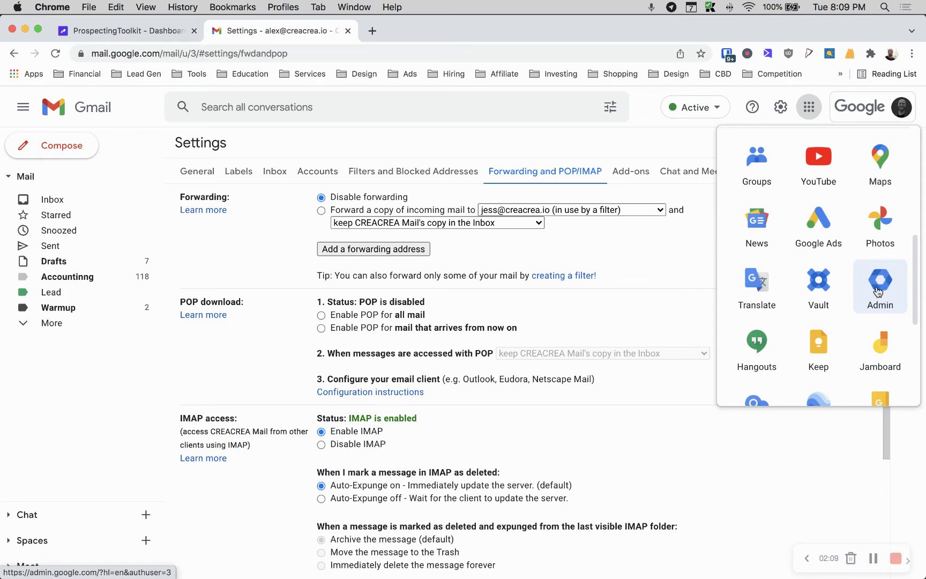
left_click(885, 290)
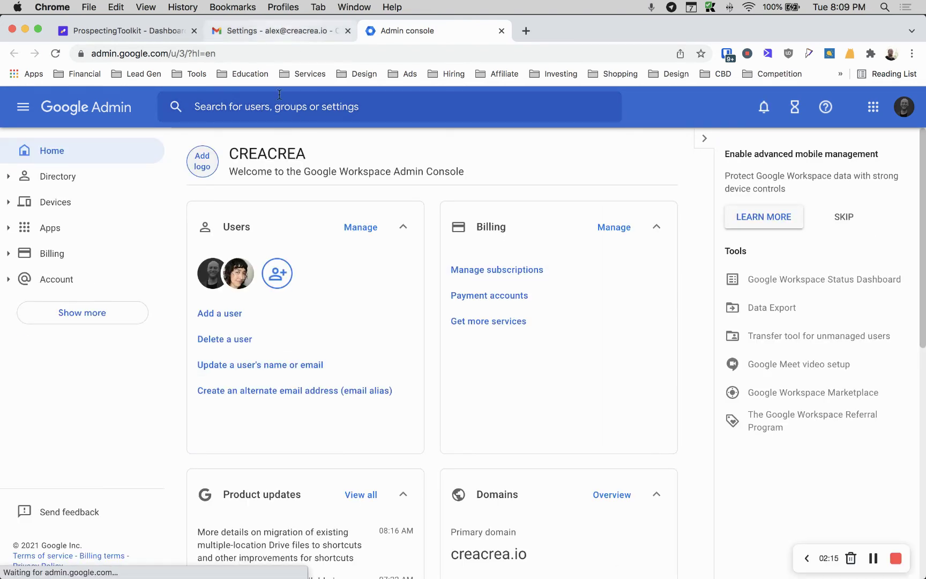
Search 'less secure' in Admin and open Security > Less Secure Apps
left_click(278, 105)
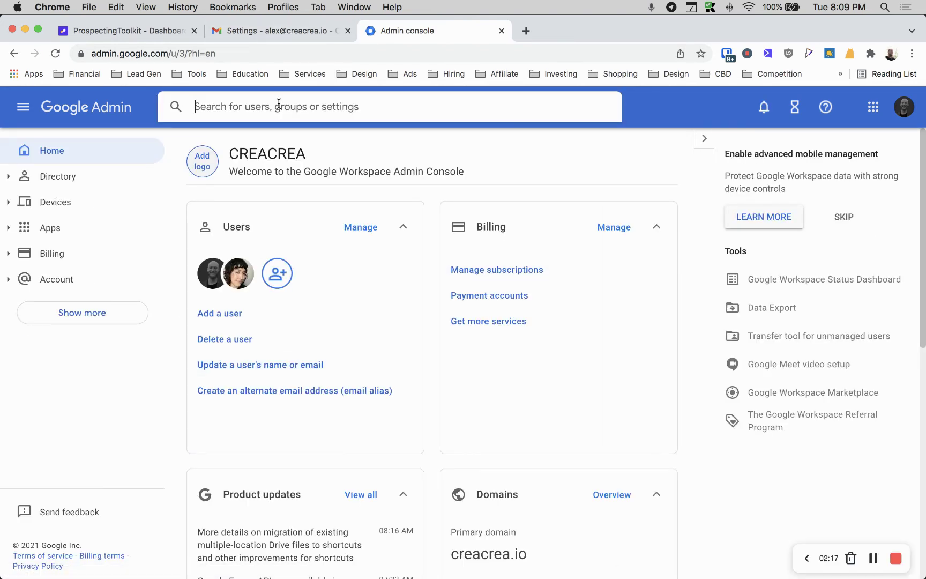
type("less secure")
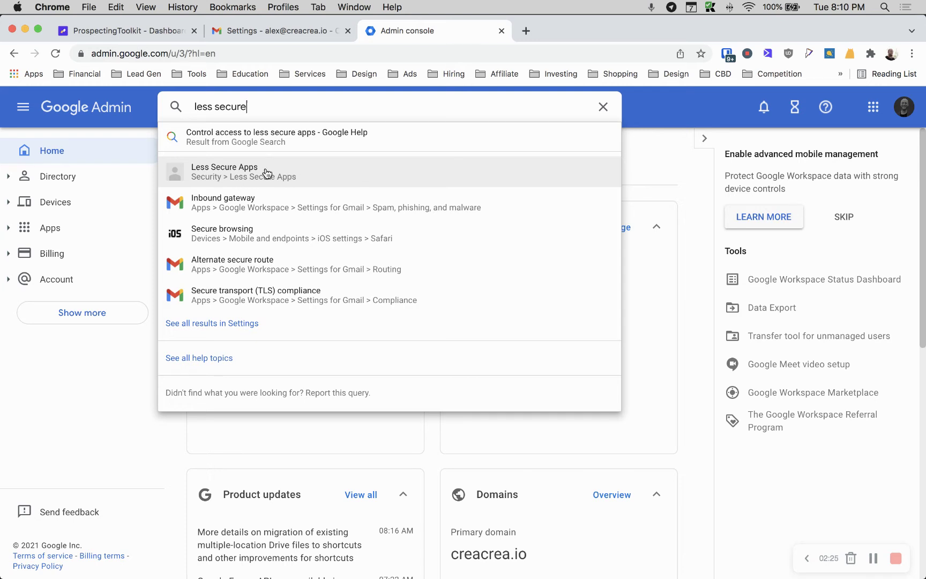
left_click(255, 175)
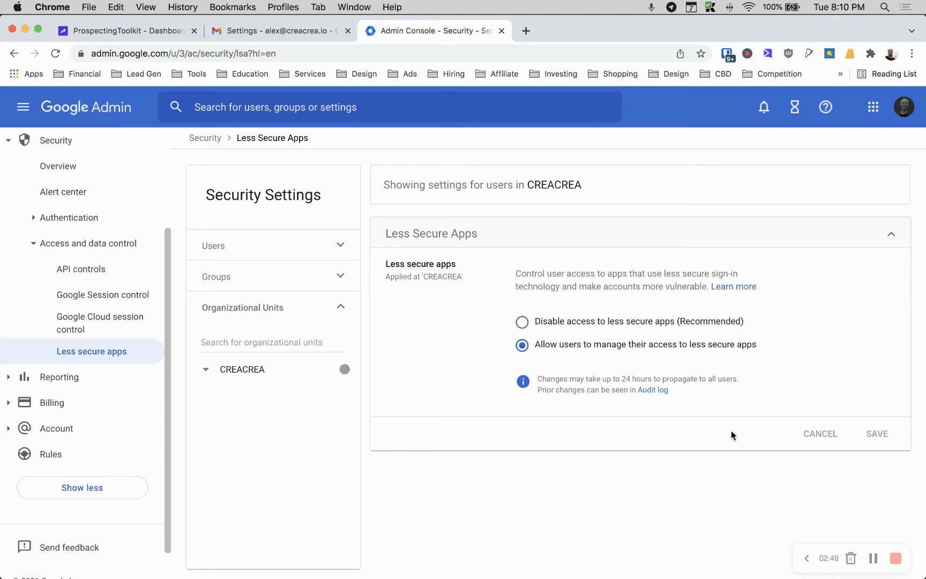
left_click(873, 108)
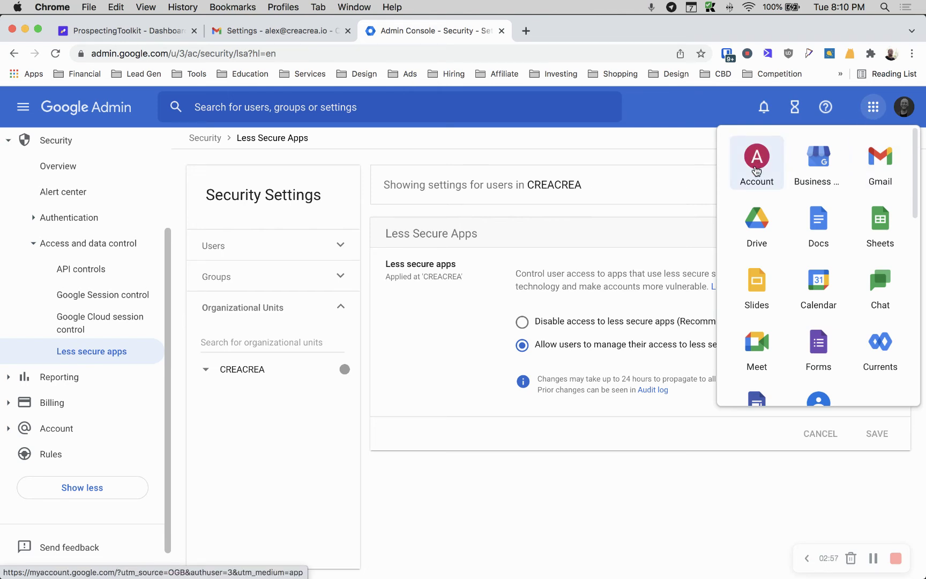
Open Google Account, close the Admin tab, and search 'less secure' to reach less secure app access
left_click(756, 169)
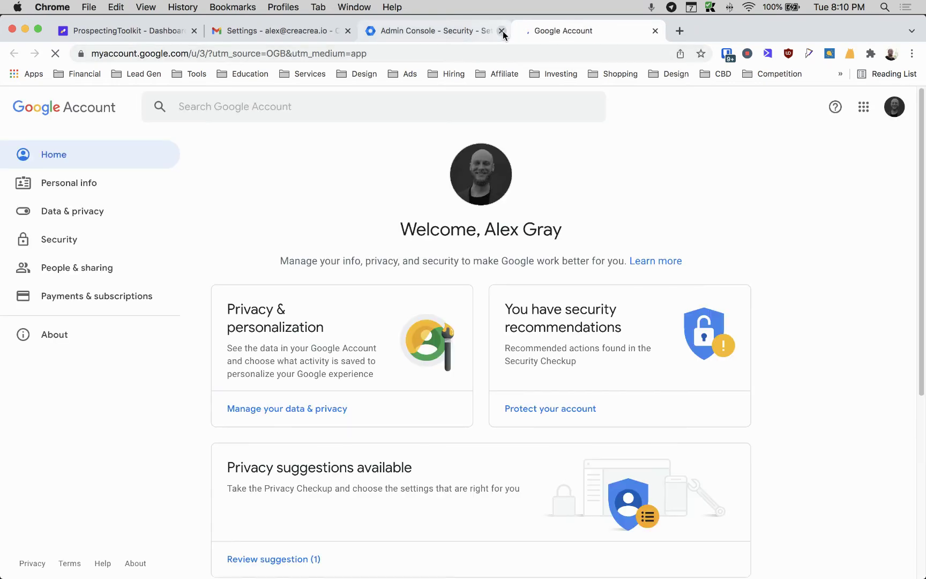
left_click(502, 32)
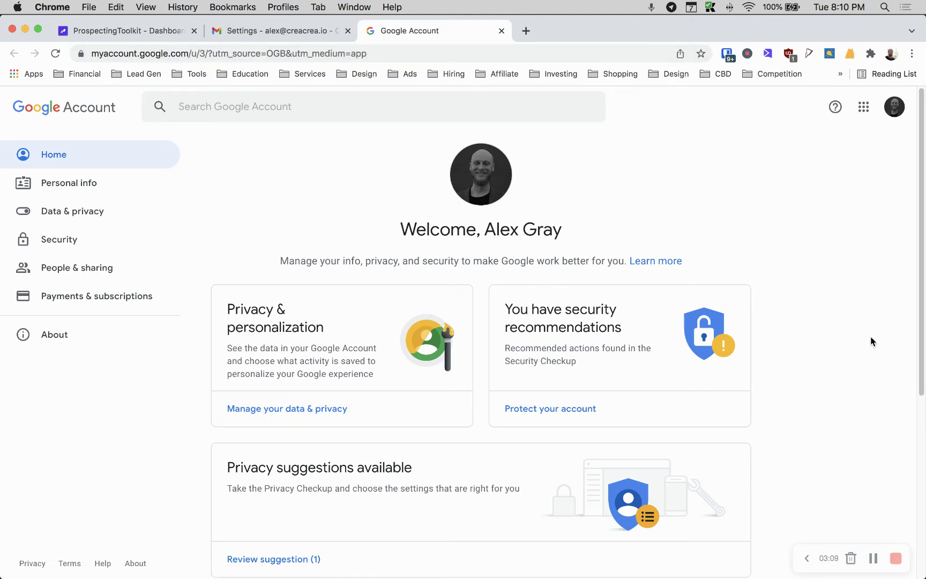
left_click(315, 109)
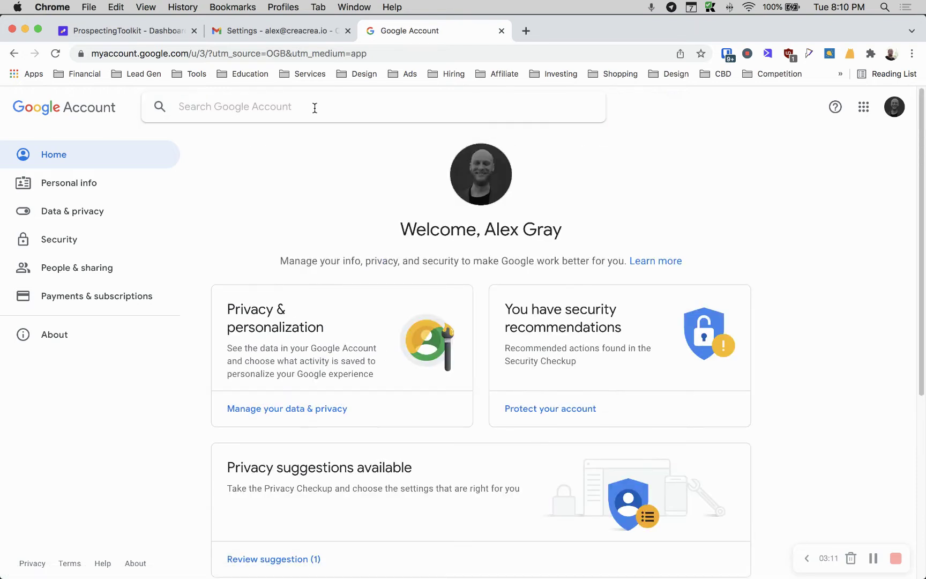
type("less secure")
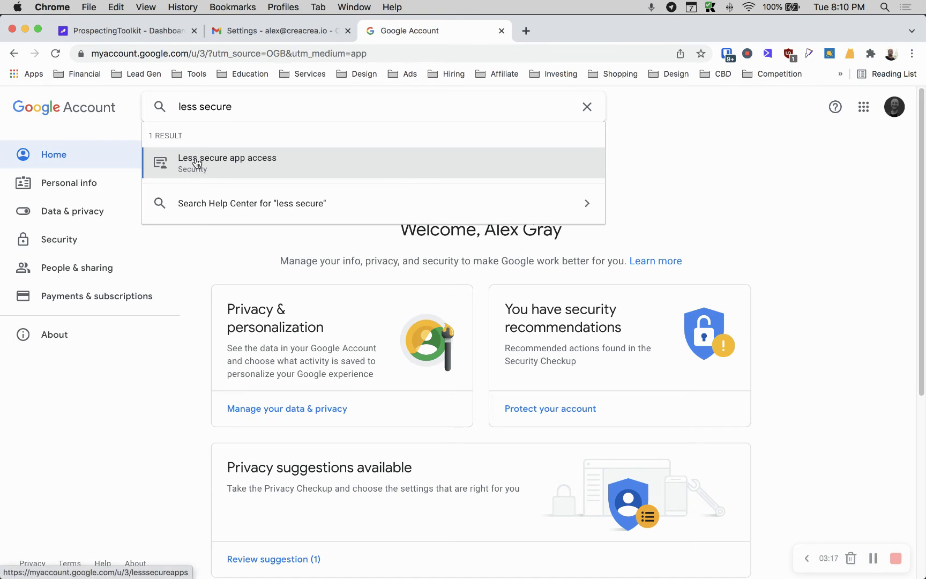
left_click(237, 164)
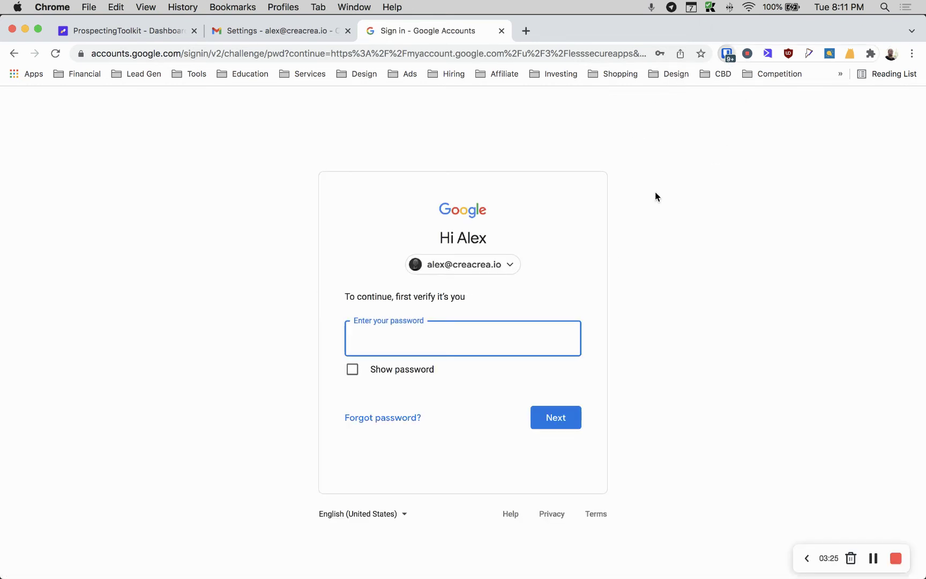
key("super+shift+y")
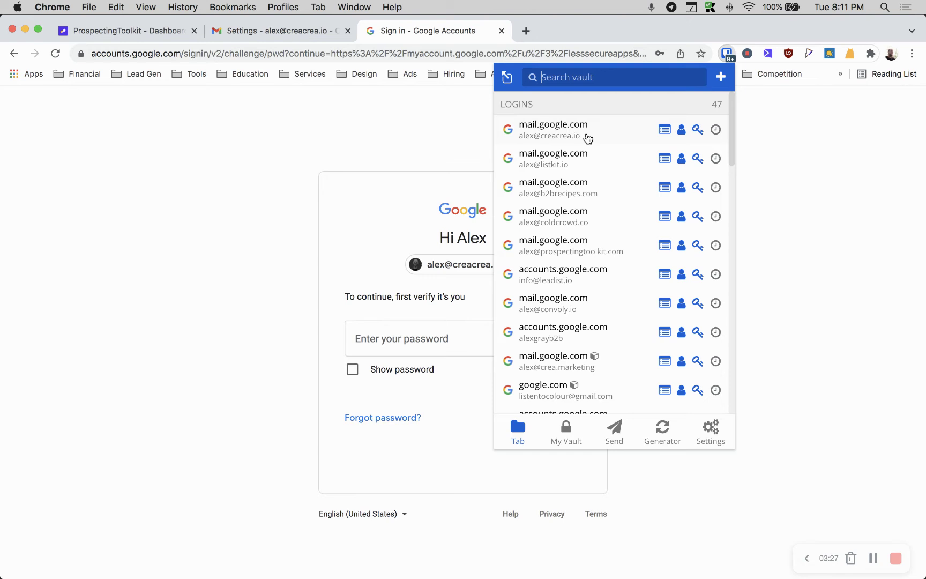
Verify the account password with the saved login and review the less secure app access page
left_click(587, 137)
left_click(556, 426)
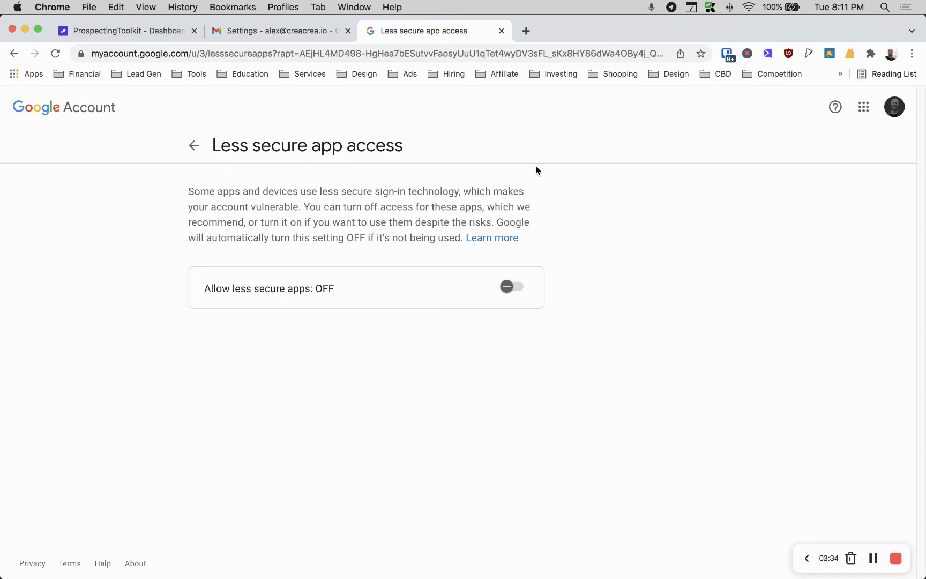
left_click_drag(214, 145, 384, 151)
left_click(174, 225)
left_click_drag(182, 199, 340, 241)
left_click(341, 239)
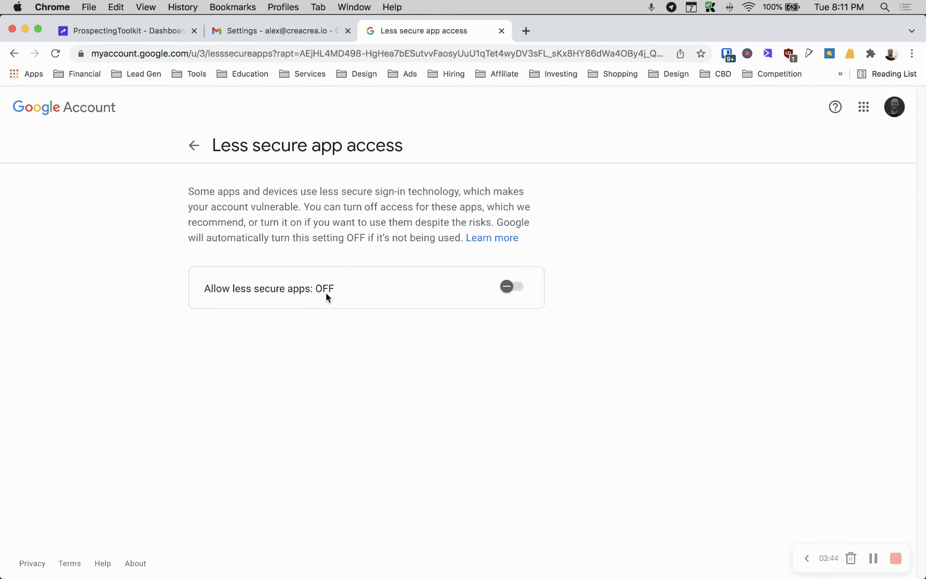
Switch Allow less secure apps to ON, reload to confirm, and return to Security
left_click(512, 287)
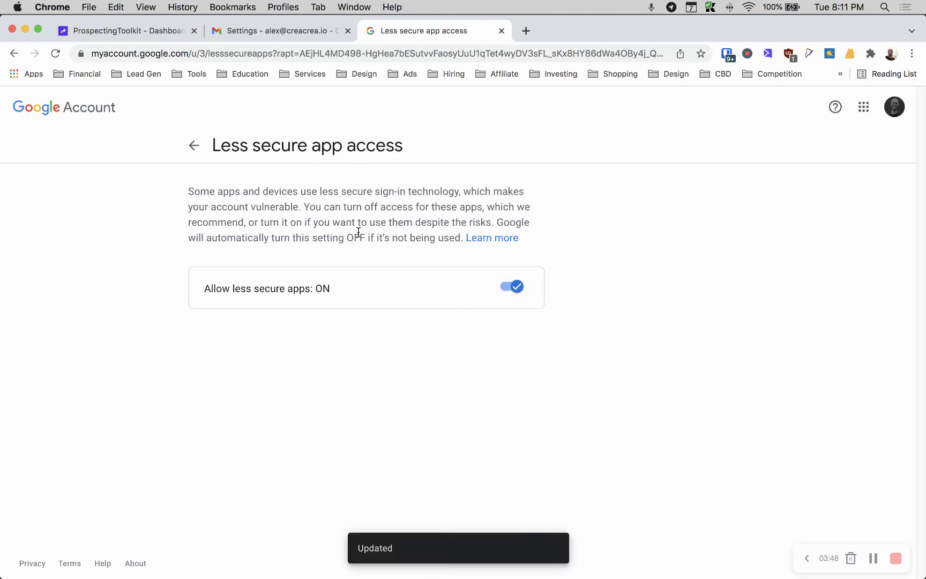
left_click(56, 53)
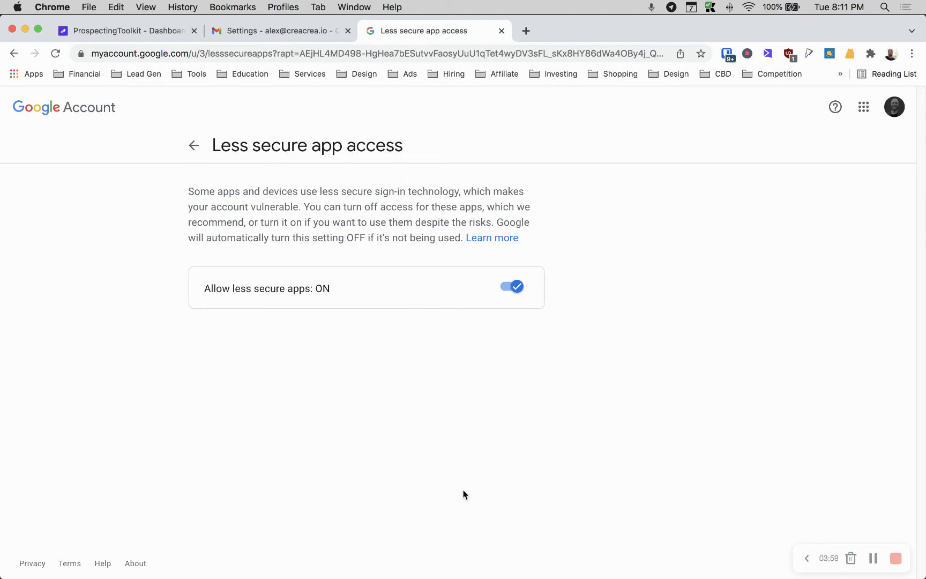
left_click(200, 147)
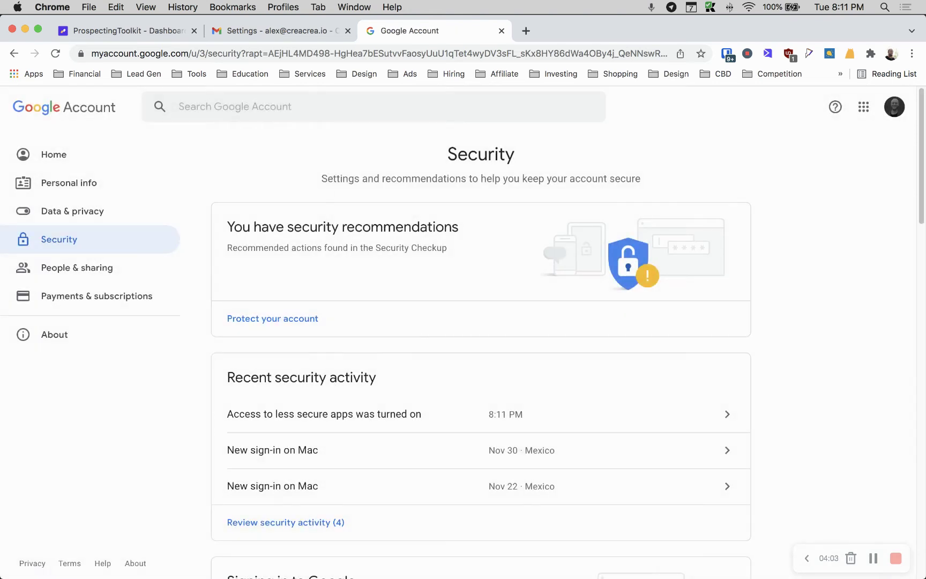
Enter CREACREA.io as the Sender name in the ProspectingToolkit sender form
left_click(129, 30)
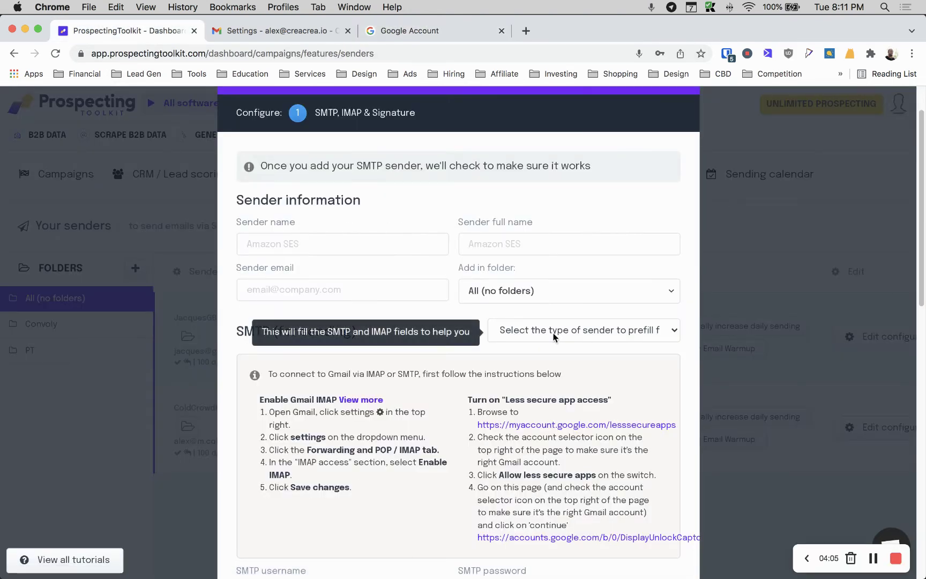
scroll(554, 336, "down", 1)
left_click_drag(468, 384, 613, 383)
left_click(613, 384)
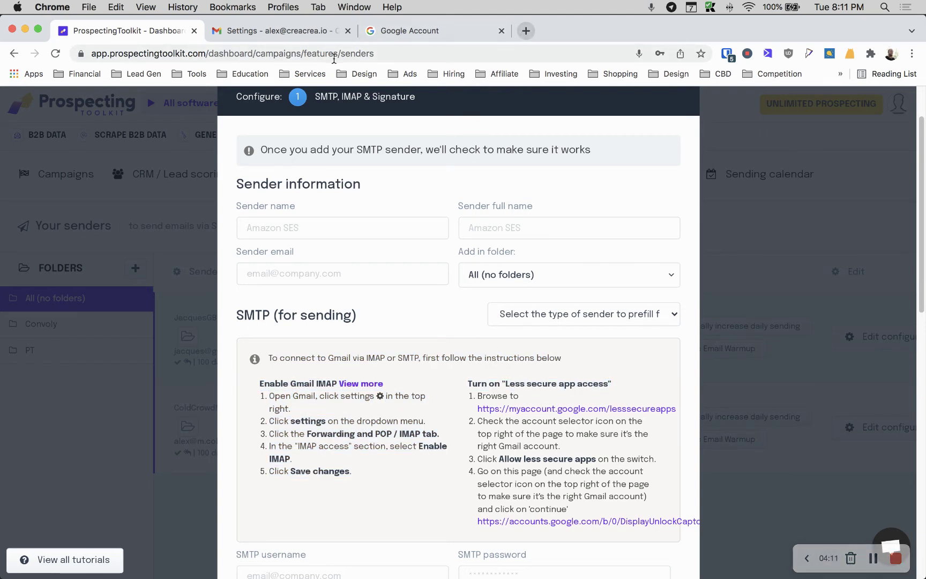
left_click(343, 238)
type("C")
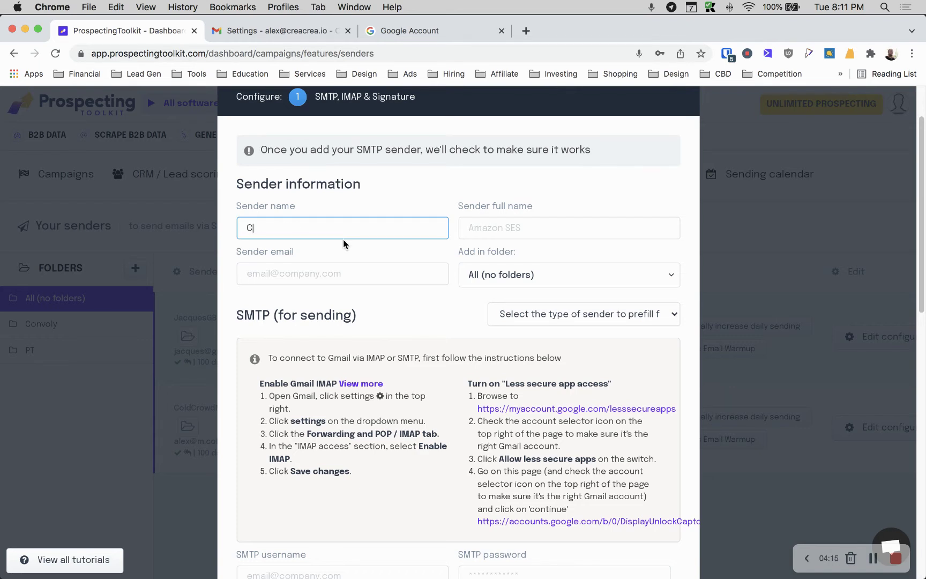
type("REACREA.io")
key("Tab")
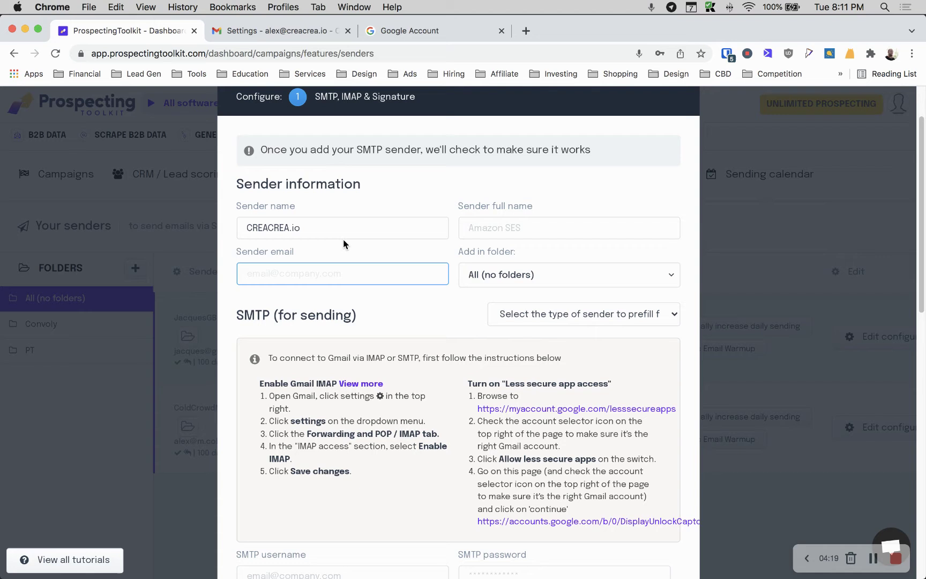
left_click(322, 231)
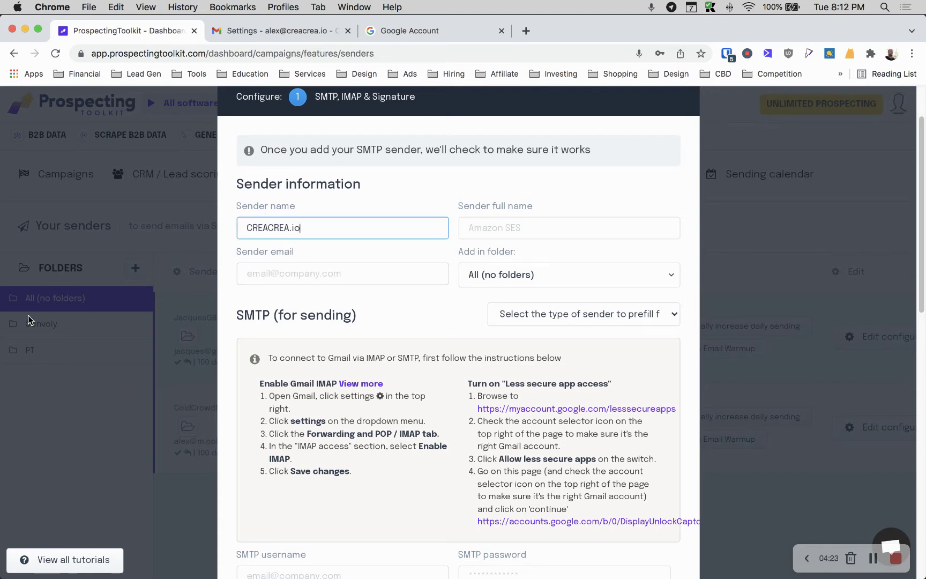
left_click_drag(332, 224, 265, 216)
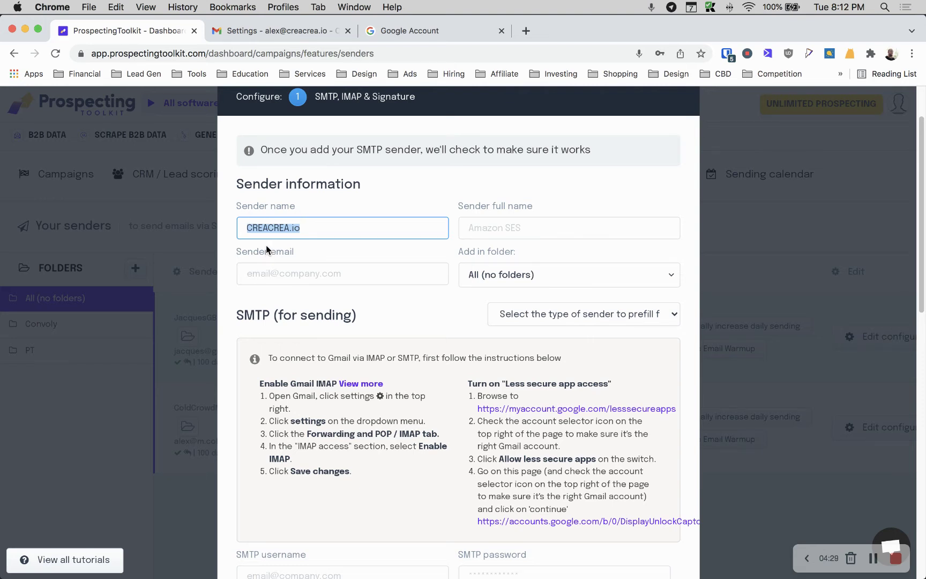
left_click(547, 228)
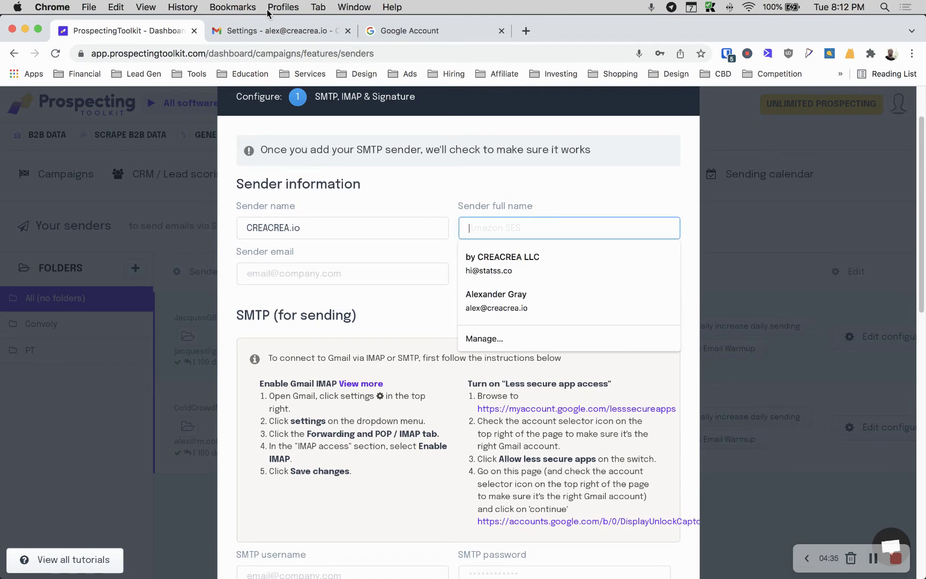
After checking a Gmail conversation, enter the sender's full name in Sender full name
left_click(259, 31)
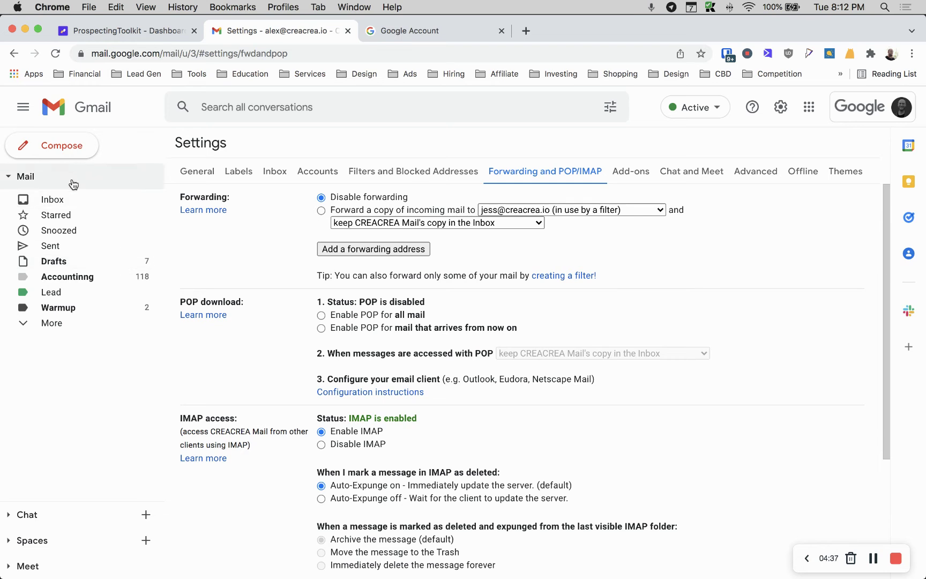
left_click(142, 197)
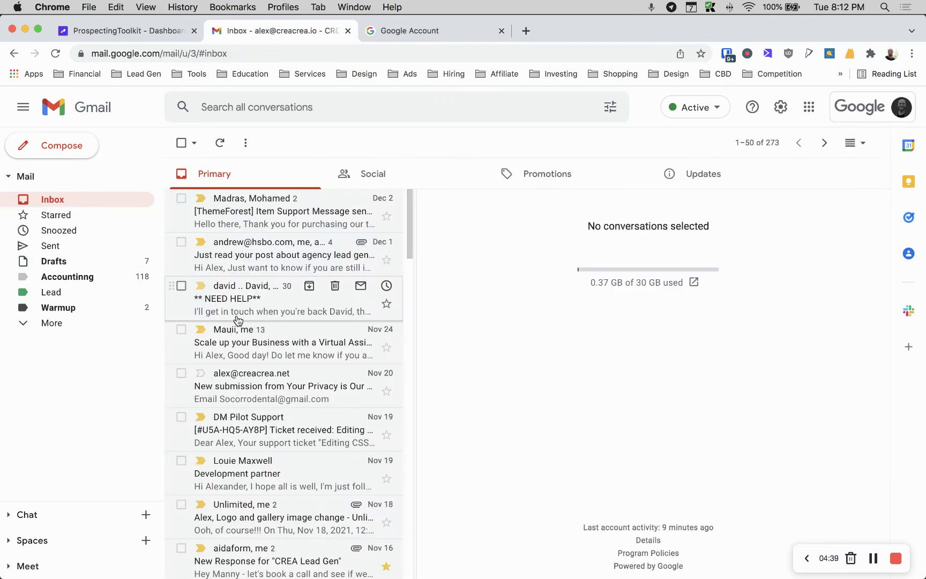
scroll(238, 320, "down", 7)
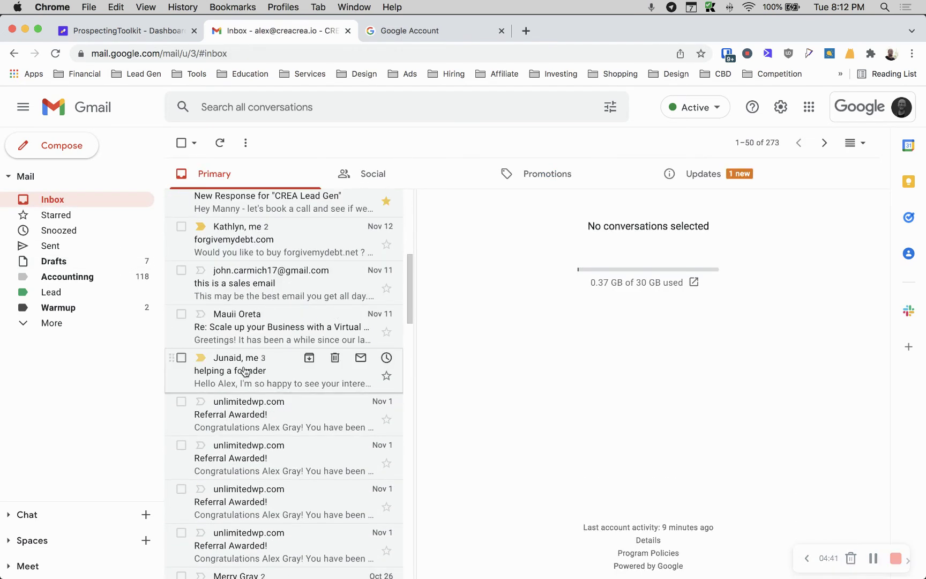
left_click(246, 374)
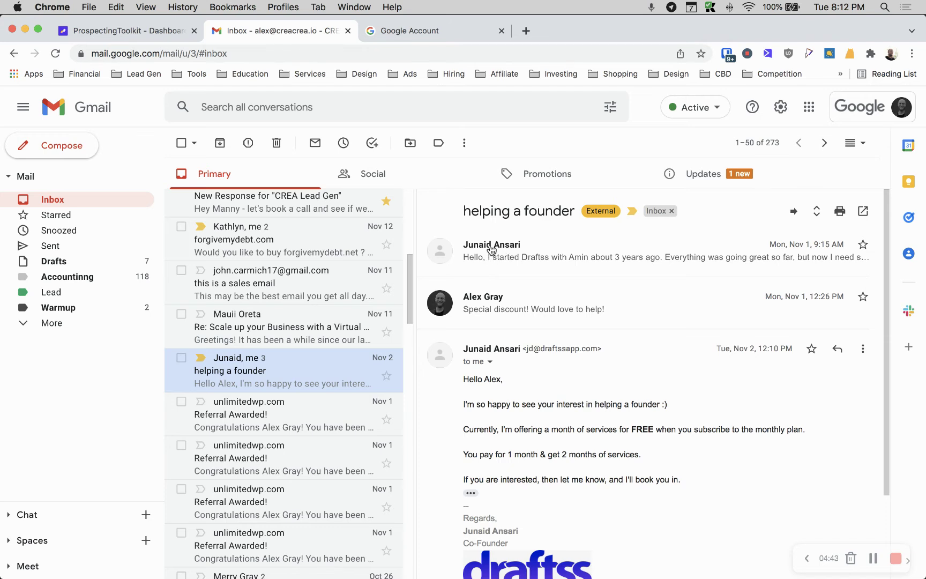
left_click(167, 32)
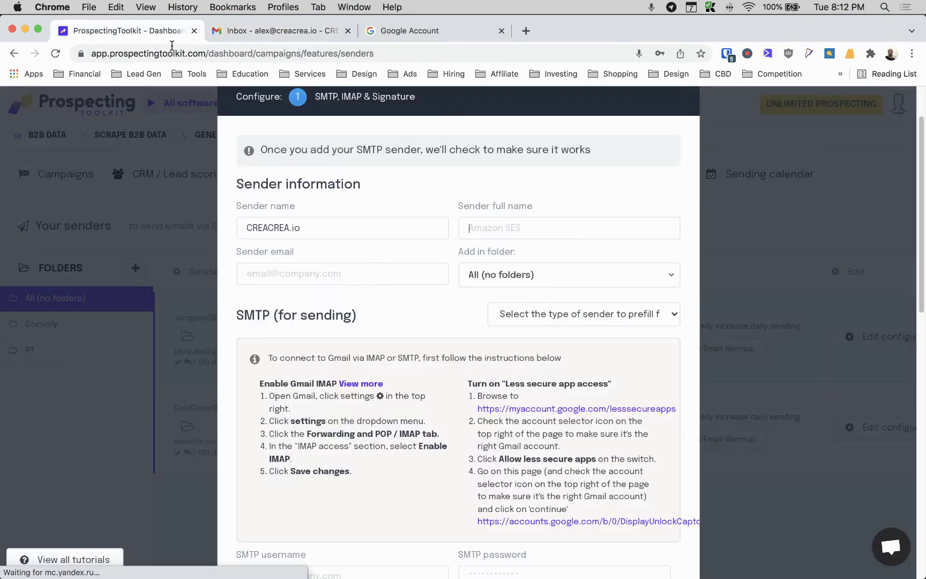
left_click(478, 232)
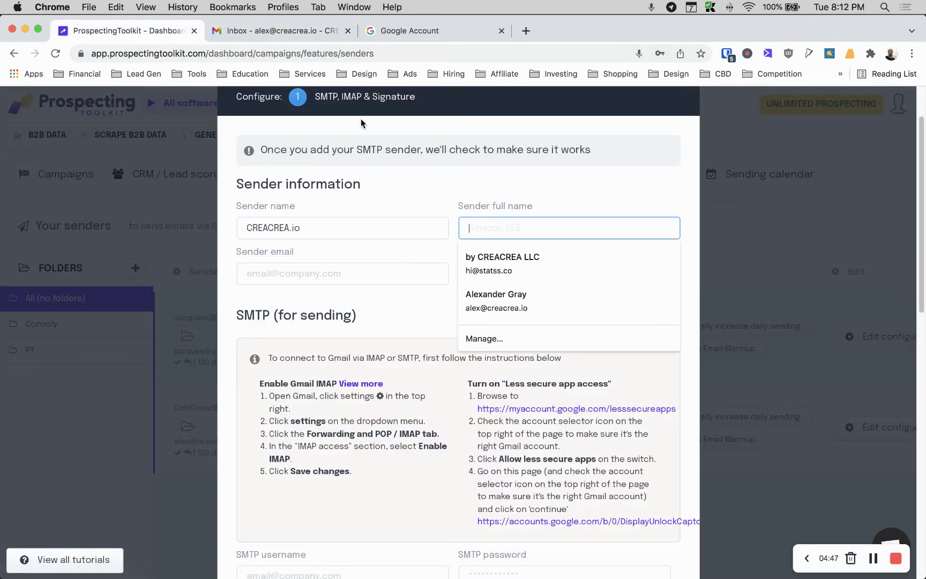
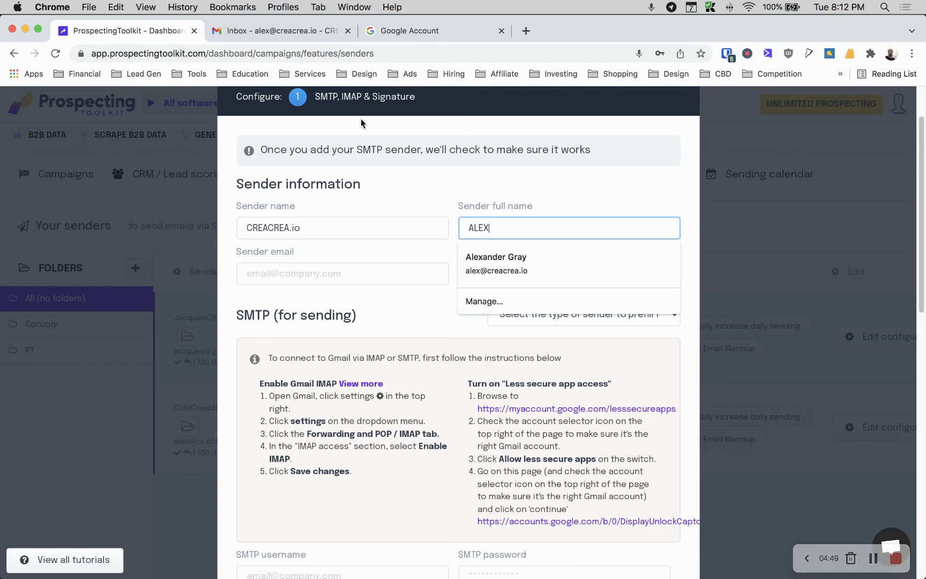
left_click(361, 123)
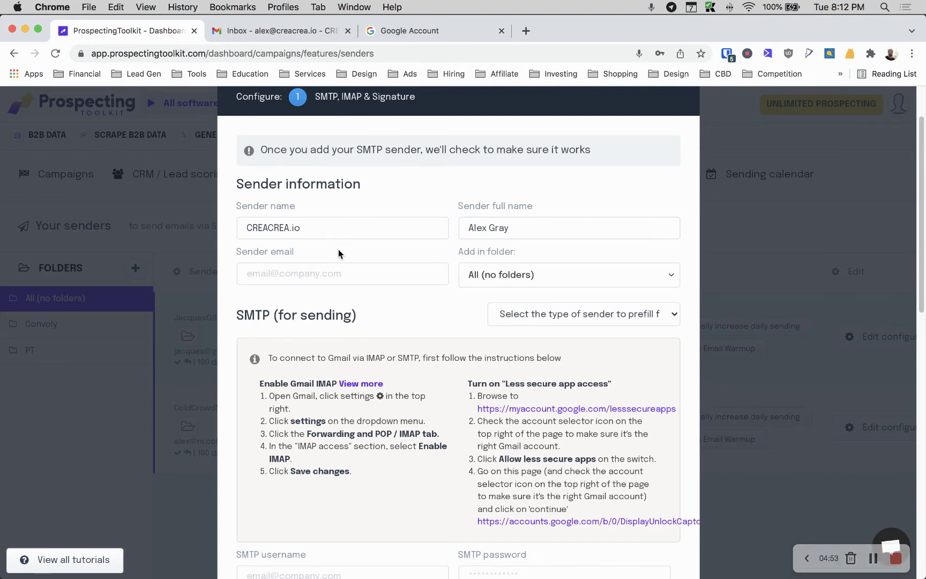
Enter the sender's e-mail address and keep the folder at All (no folders)
left_click(342, 273)
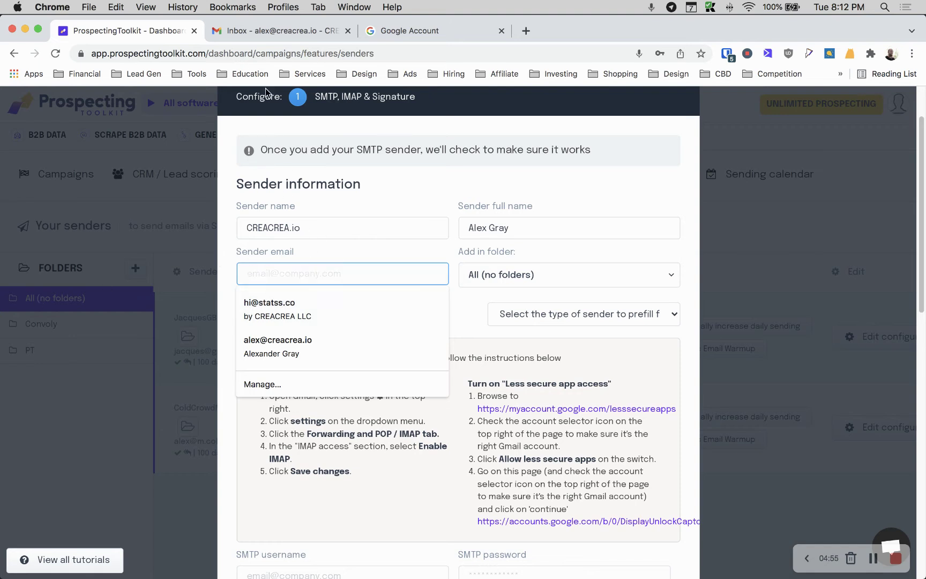
left_click(246, 29)
left_click(128, 31)
left_click(350, 283)
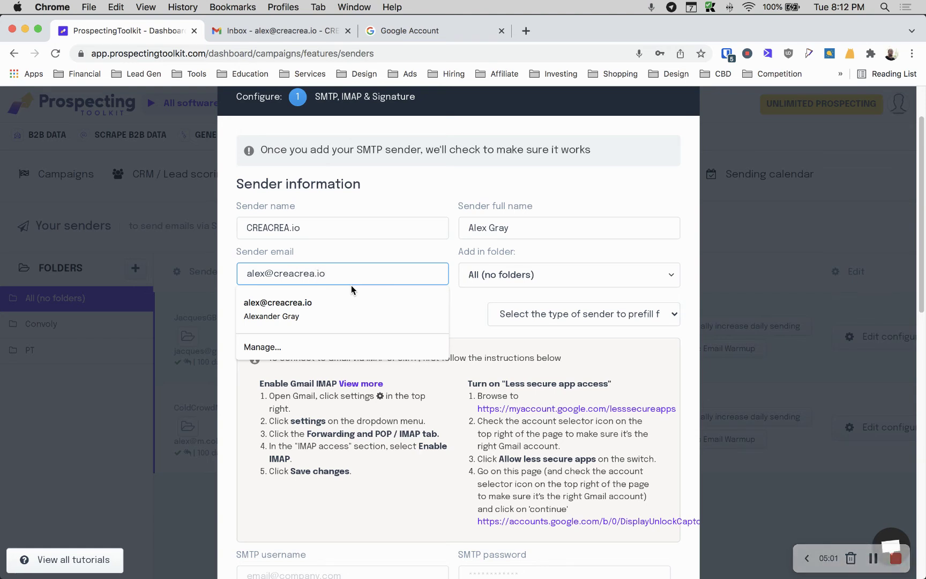
left_click(486, 283)
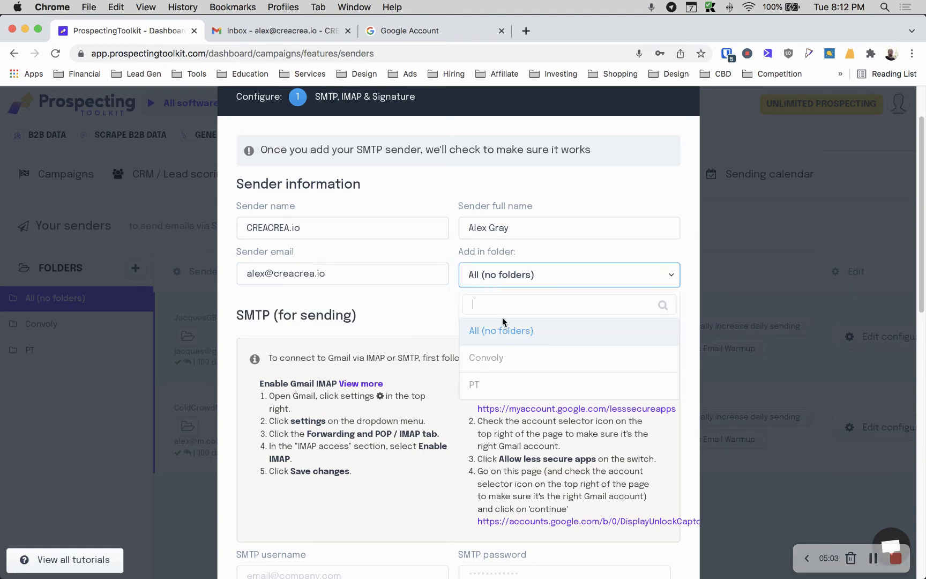
left_click(437, 292)
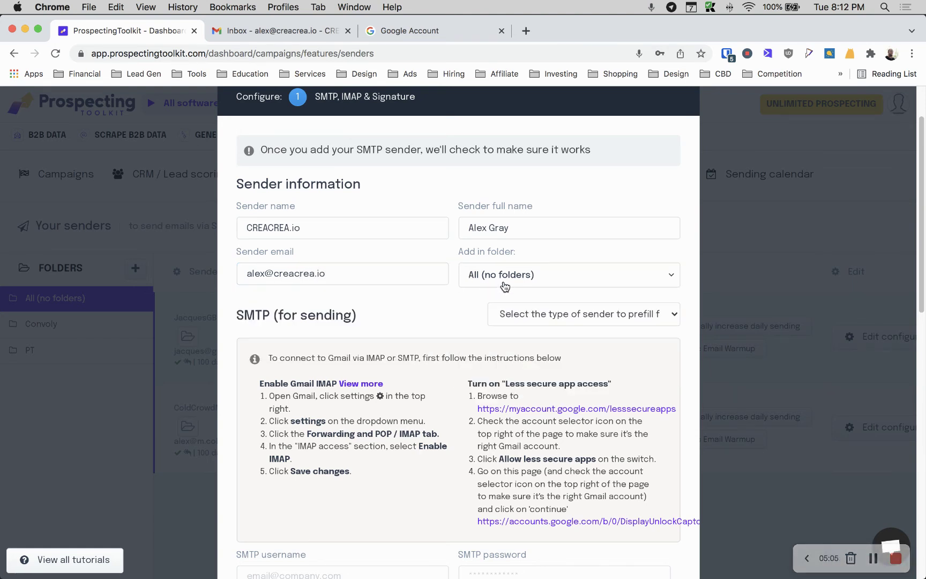
Prefill the SMTP fields for Google apps / Gmail: smtp.gmail.com, port 465, Force SSL
scroll(361, 287, "down", 4)
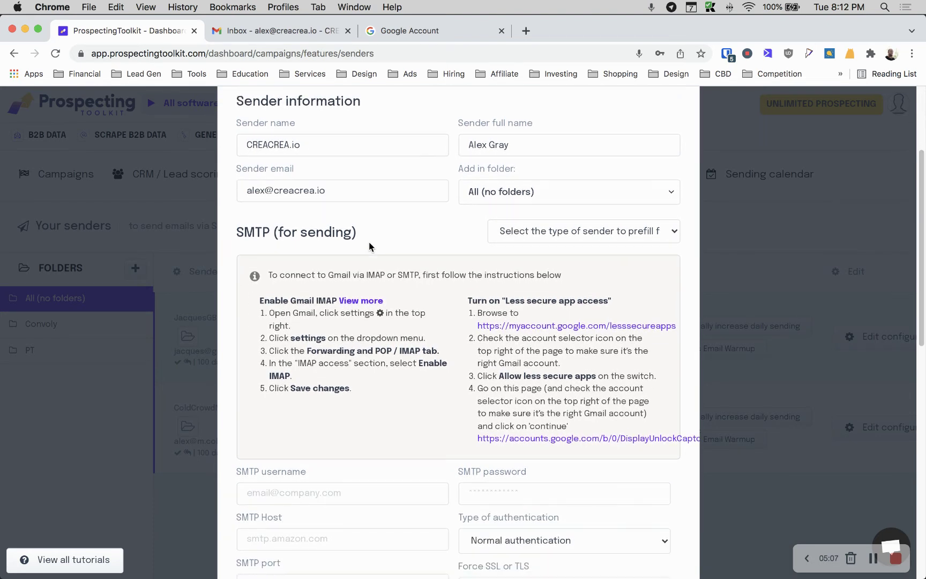
scroll(368, 240, "down", 4)
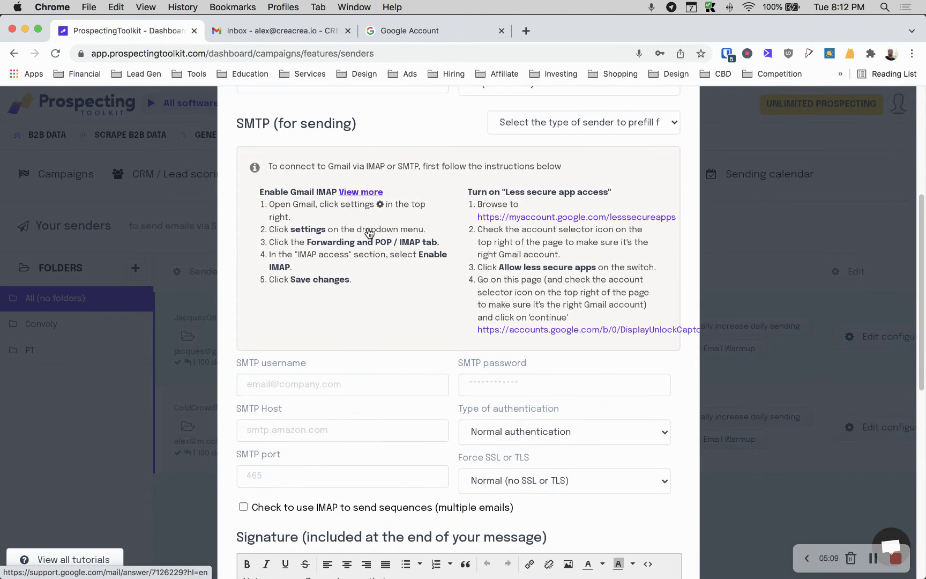
left_click_drag(236, 116, 366, 117)
left_click(370, 118)
left_click(566, 114)
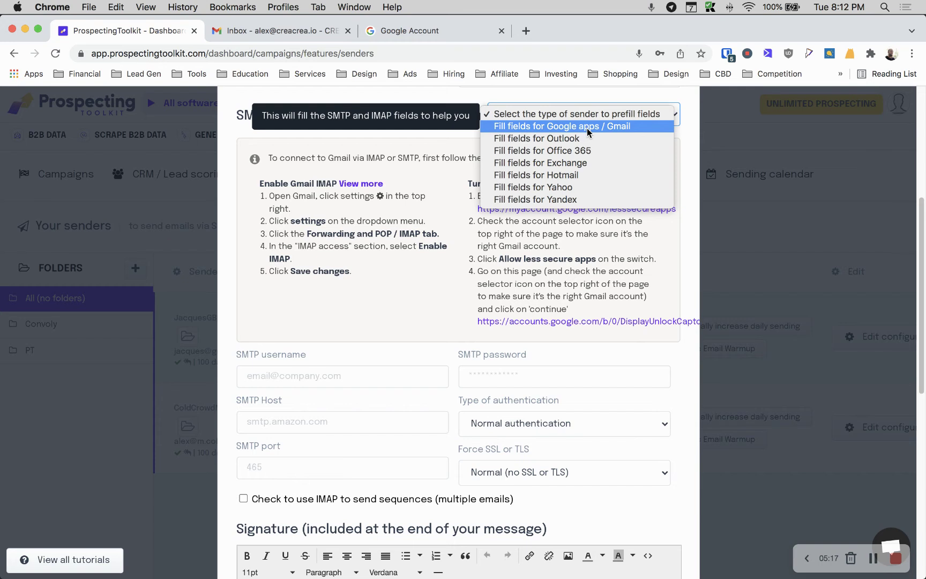
left_click(576, 126)
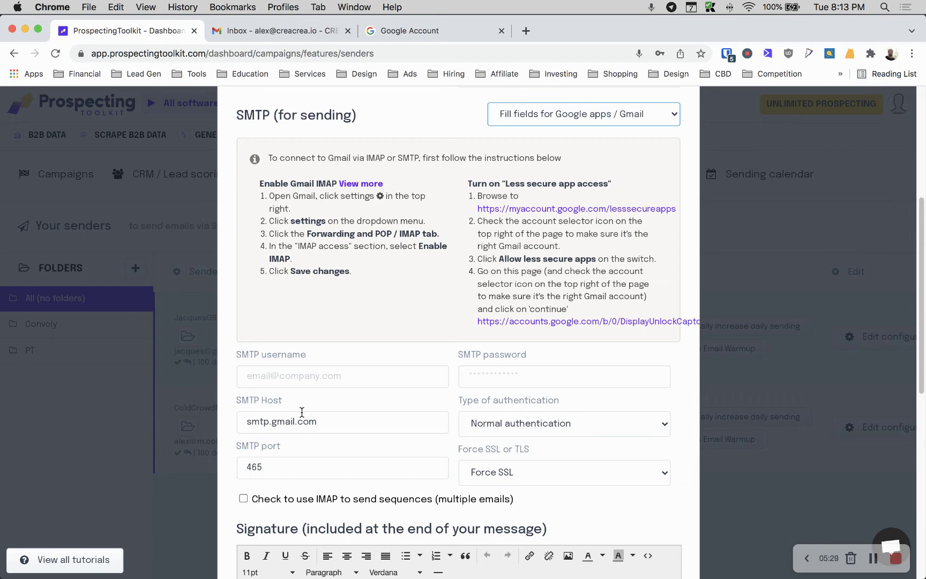
Enter the account's SMTP username and paste its password copied from Bitwarden
left_click(297, 385)
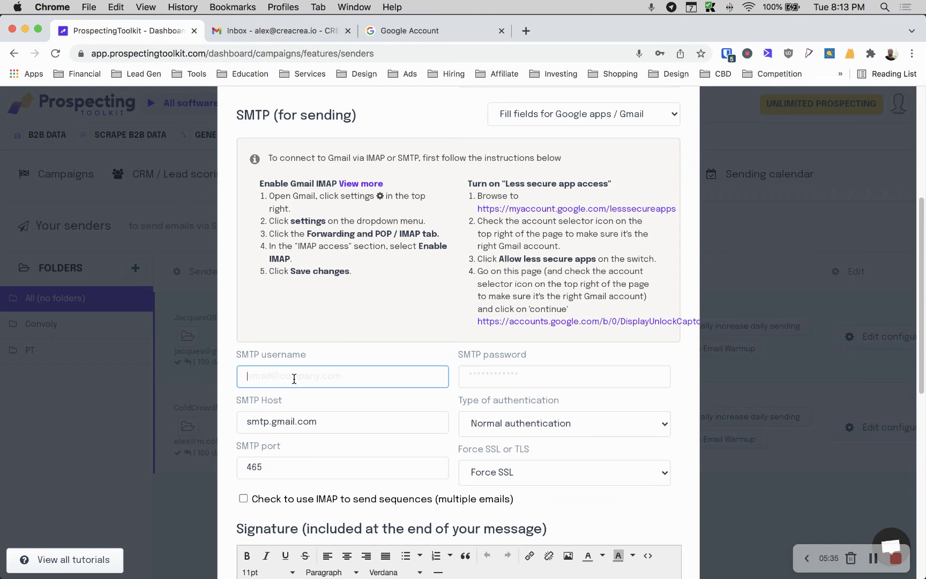
left_click(288, 33)
left_click(727, 53)
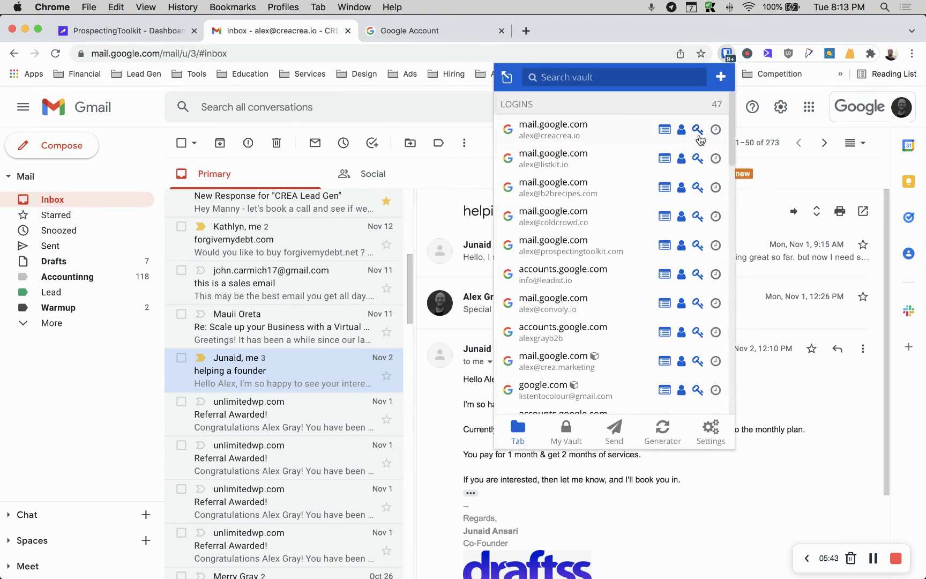
left_click(86, 31)
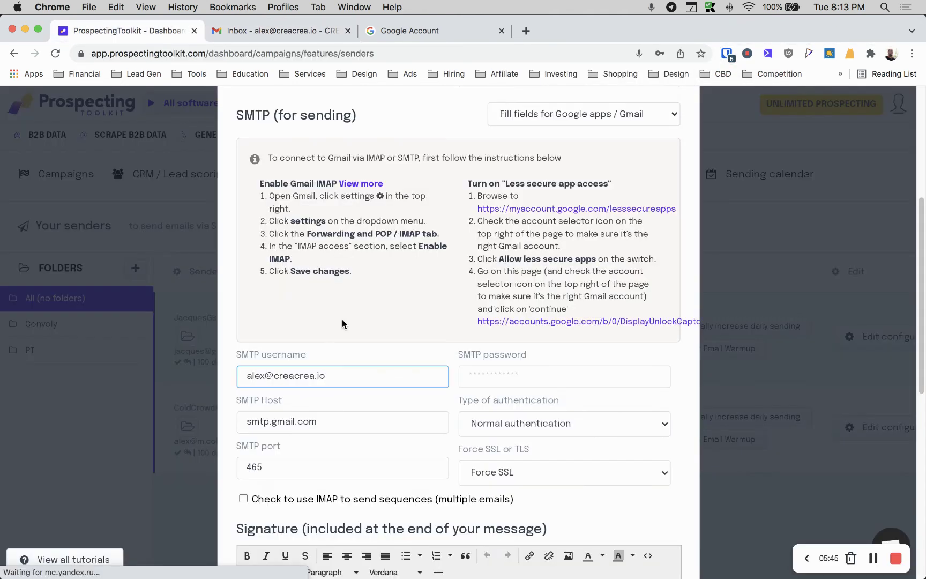
left_click(473, 369)
key("super+v")
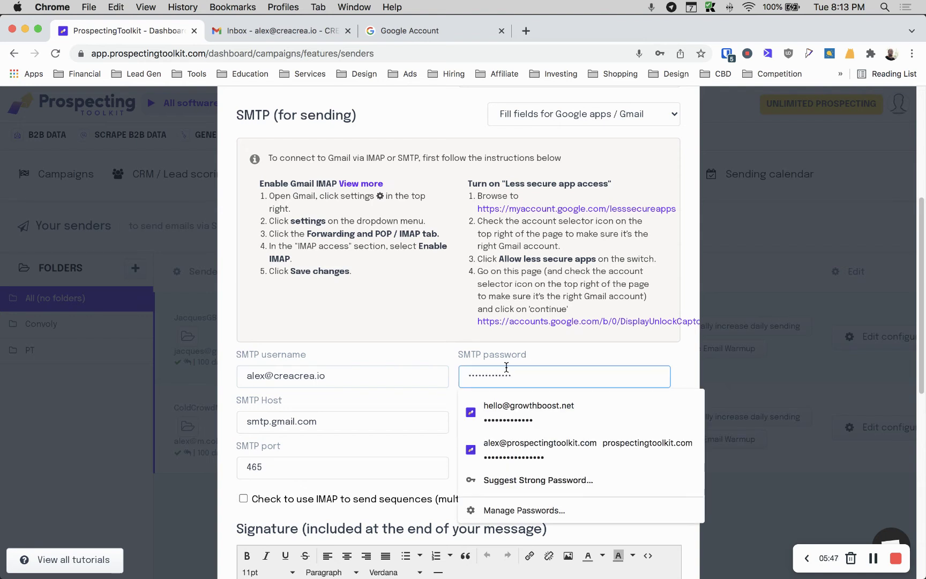
left_click(424, 350)
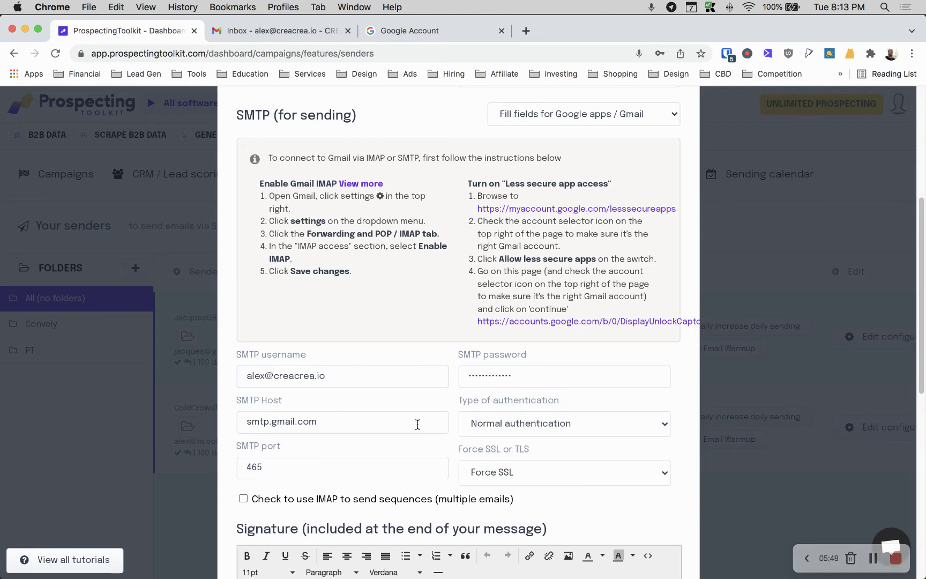
Tick 'Check to use IMAP to send sequences (multiple emails)' to reveal the IMAP section
scroll(418, 423, "down", 5)
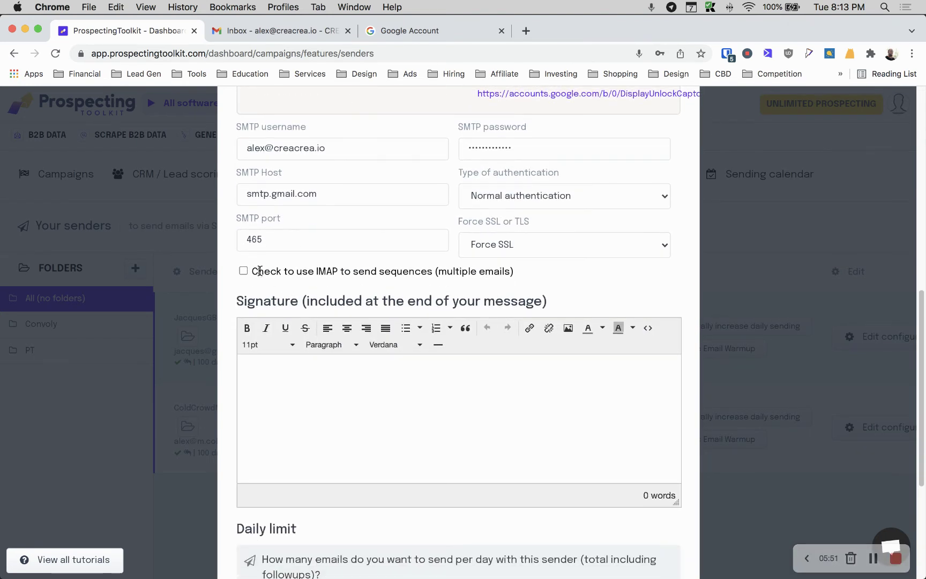
mouse_move(261, 270)
left_mouse_down()
mouse_move(500, 274)
mouse_move(266, 267)
left_mouse_up()
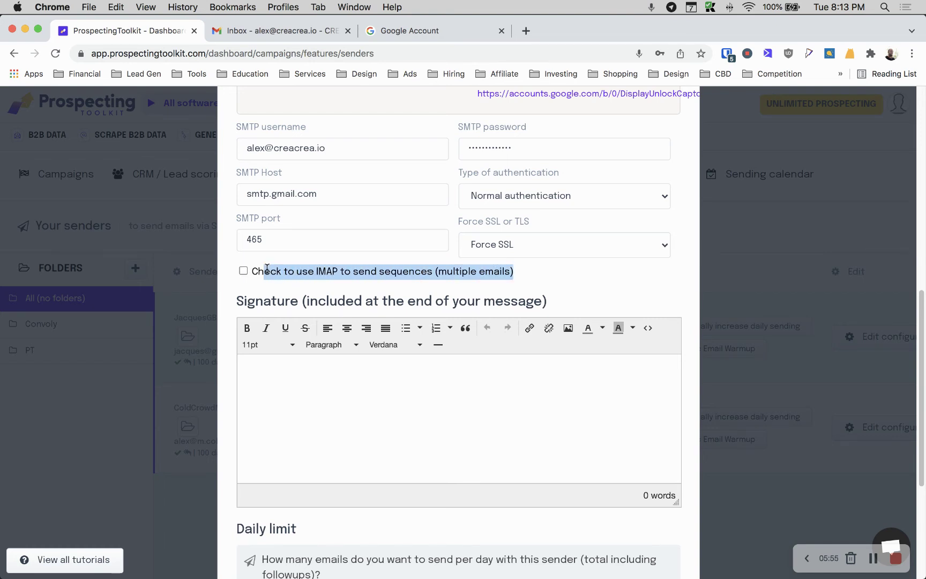
left_click(266, 268)
left_click(243, 270)
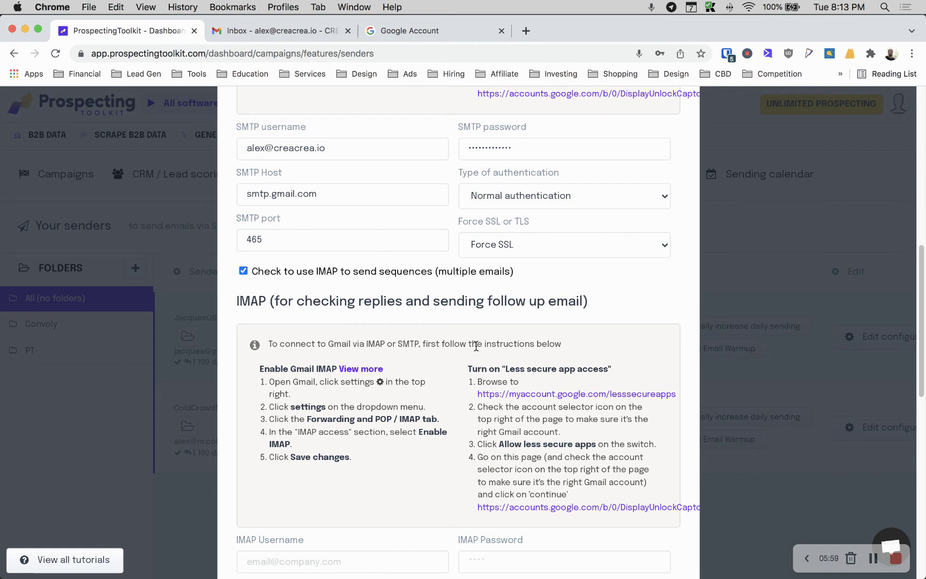
Fill the IMAP username with the account's e-mail address and paste the account password
scroll(476, 346, "down", 5)
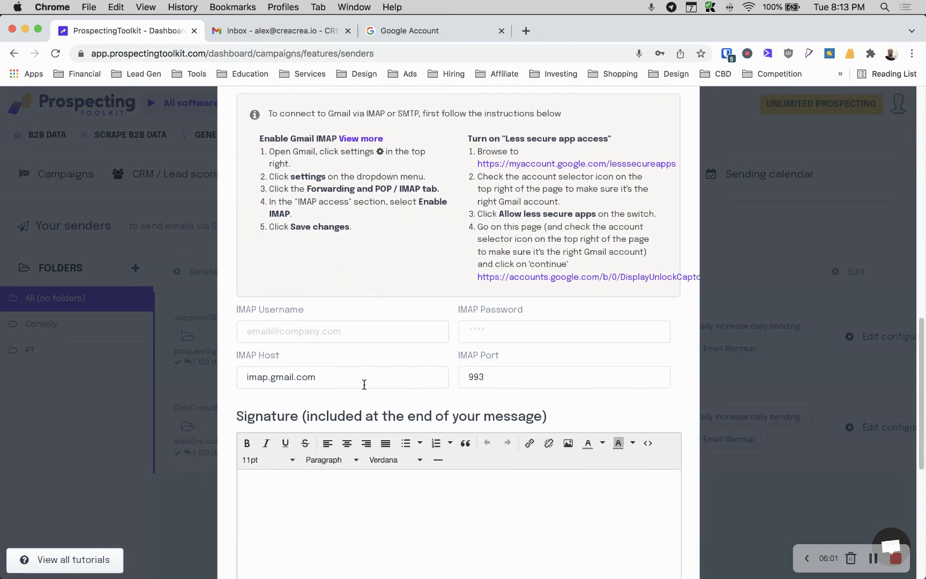
scroll(624, 276, "up", 10)
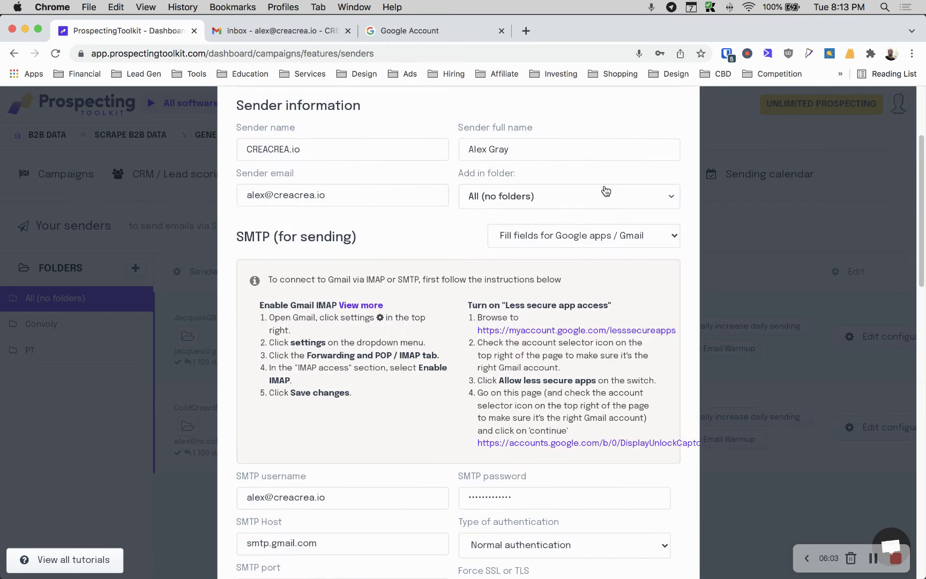
scroll(568, 231, "down", 15)
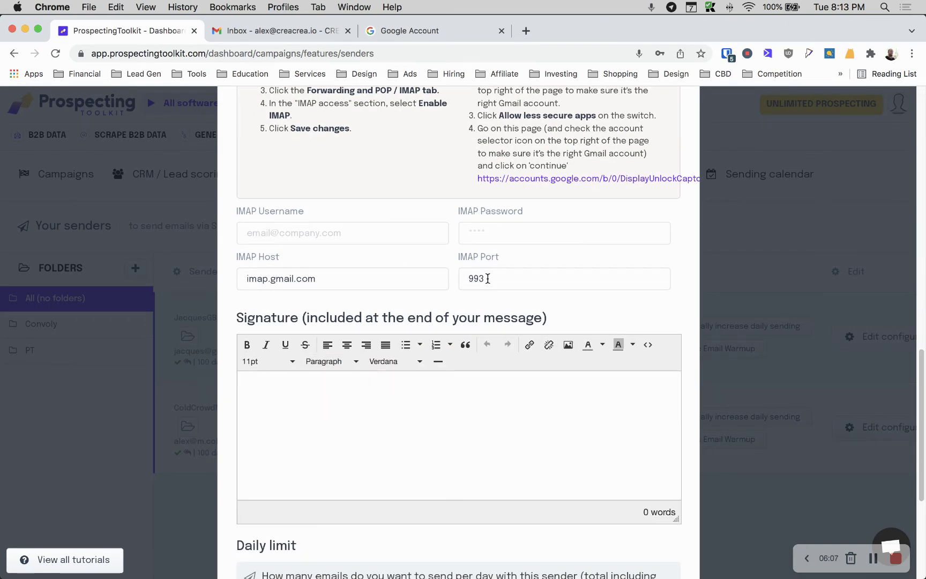
left_click(307, 238)
key("Tab")
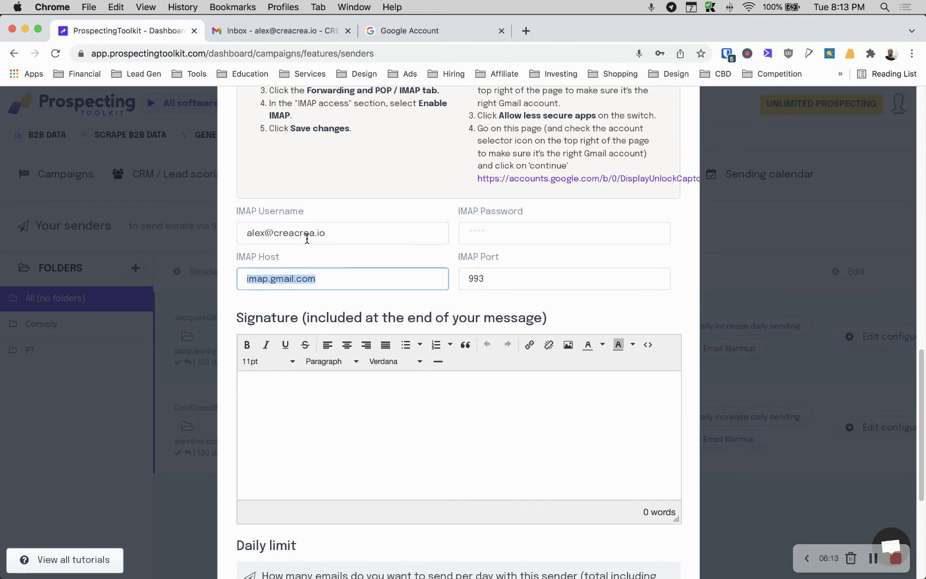
left_click(504, 232)
key("super+v")
left_click(388, 199)
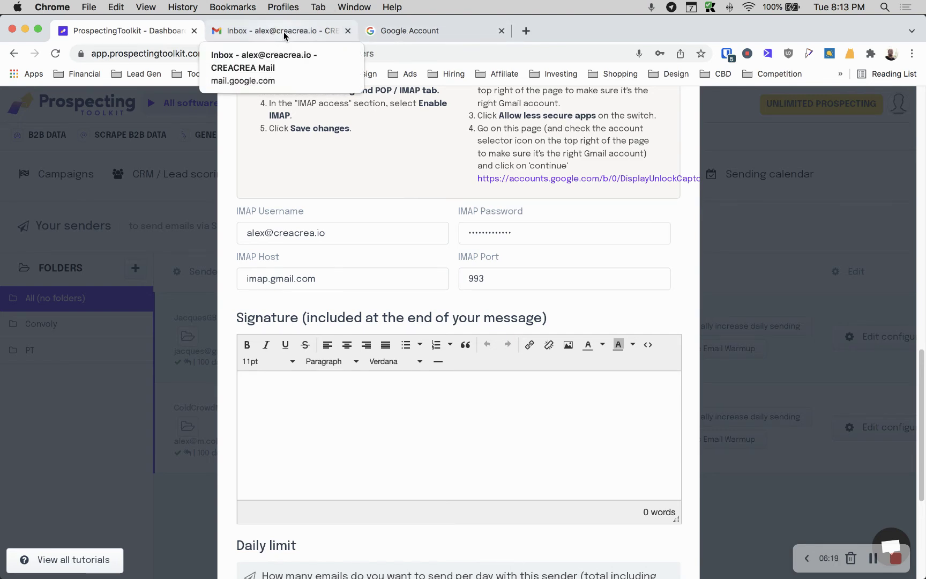
Scroll the sender form down past the Signature editor to the Daily limit section
scroll(328, 248, "down", 3)
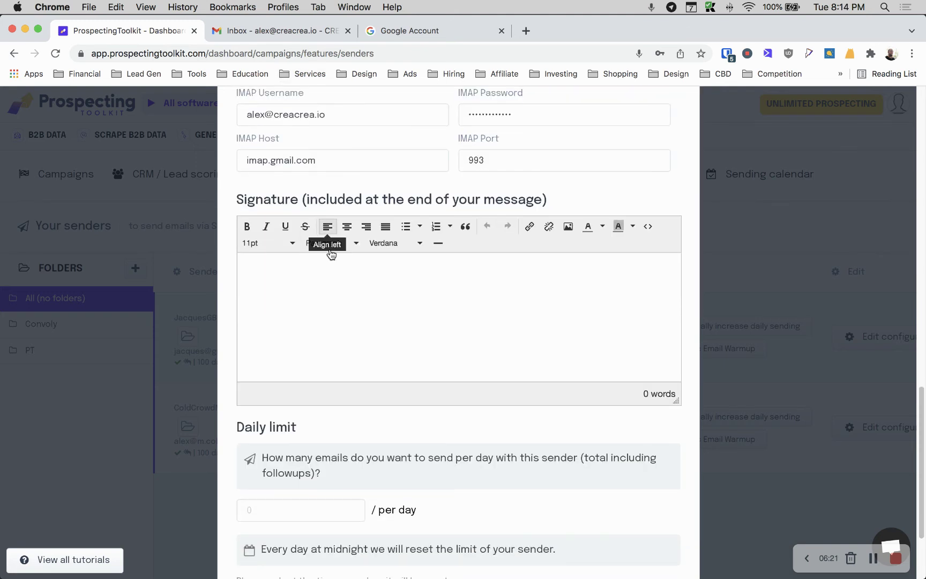
scroll(351, 300, "down", 1)
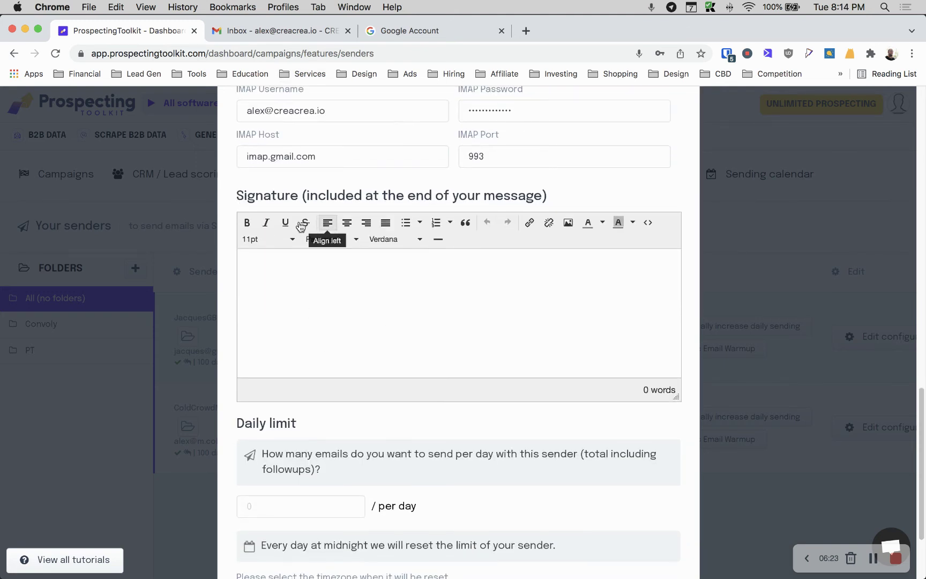
scroll(358, 319, "up", 4)
scroll(321, 438, "down", 1)
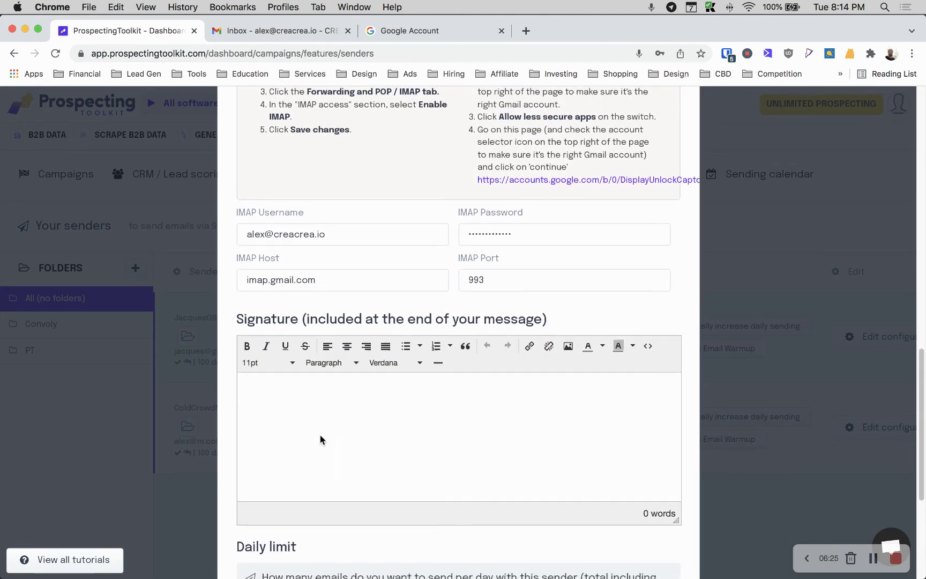
scroll(323, 436, "up", 4)
scroll(325, 465, "down", 5)
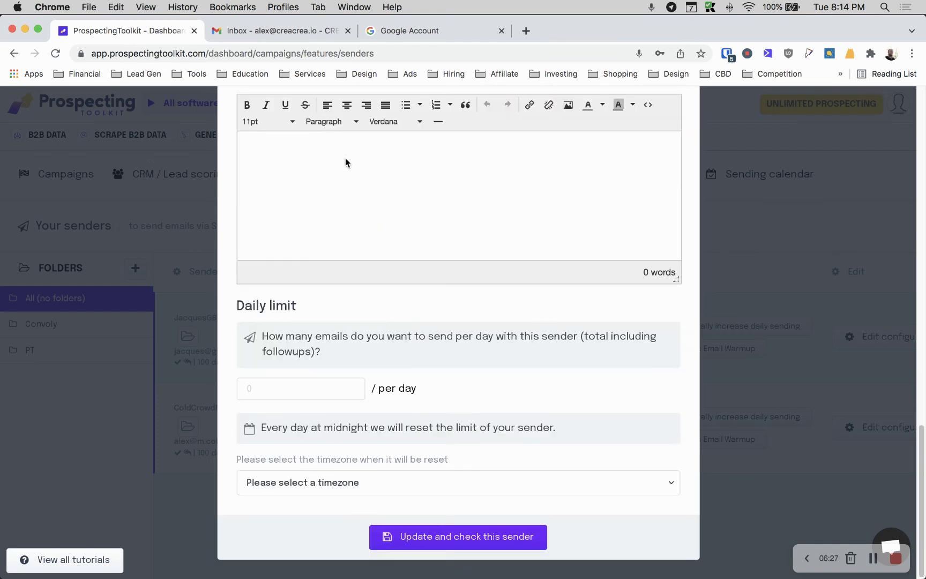
Set the sender's daily limit to 150 emails per day
left_click(282, 395)
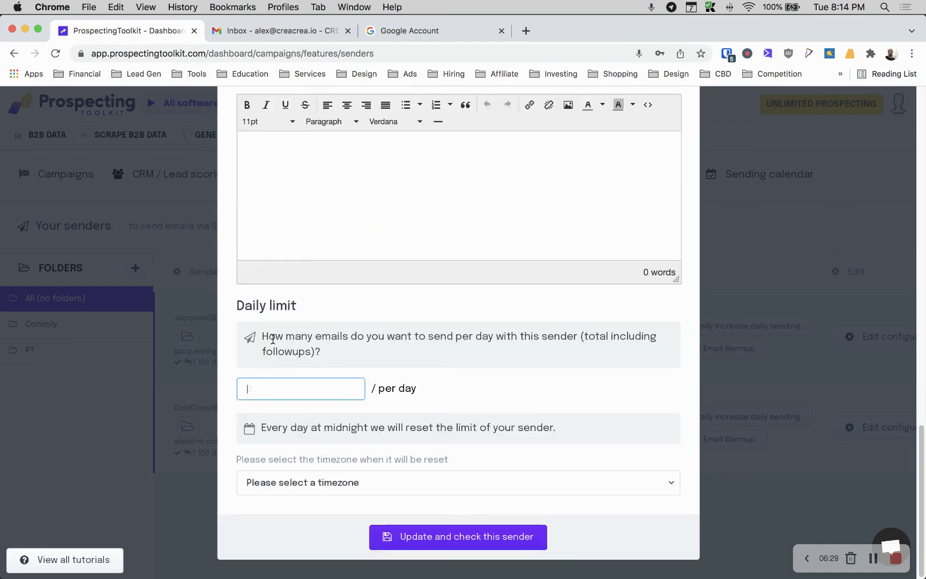
left_click_drag(262, 333, 337, 350)
left_click(339, 350)
left_click_drag(296, 384, 234, 382)
left_click(199, 462)
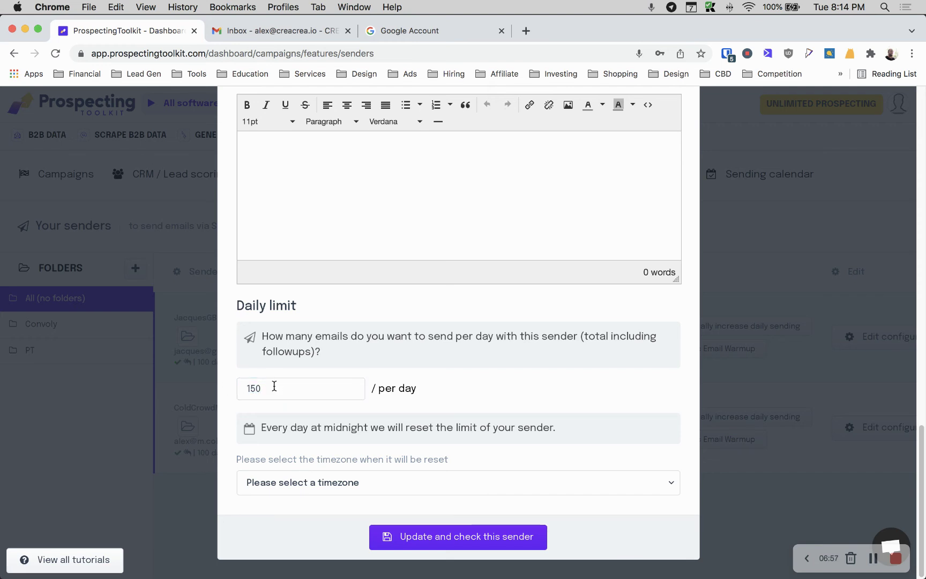
left_click_drag(277, 387, 238, 380)
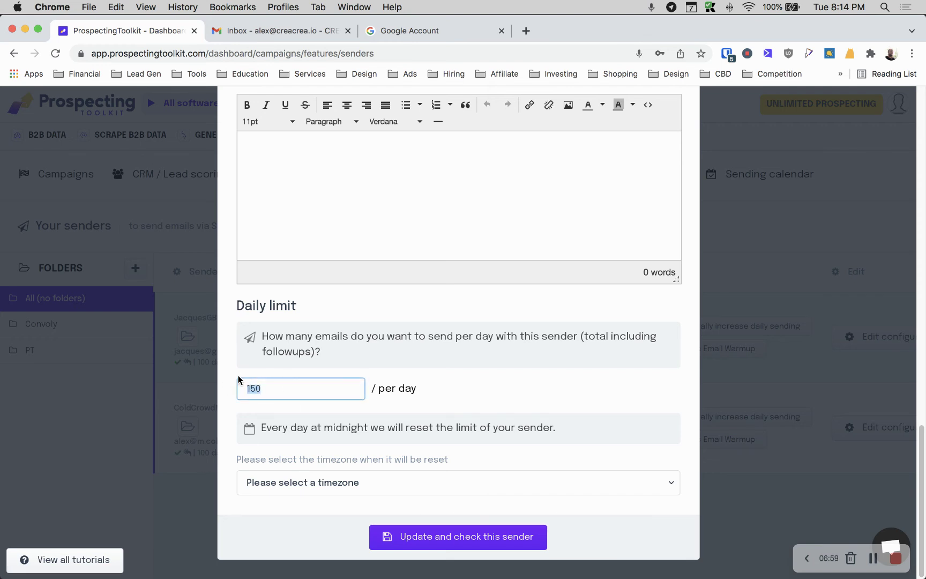
Choose (GMT-08:00) Pacific Time (US & Canada) as the limit's reset timezone
left_click(358, 480)
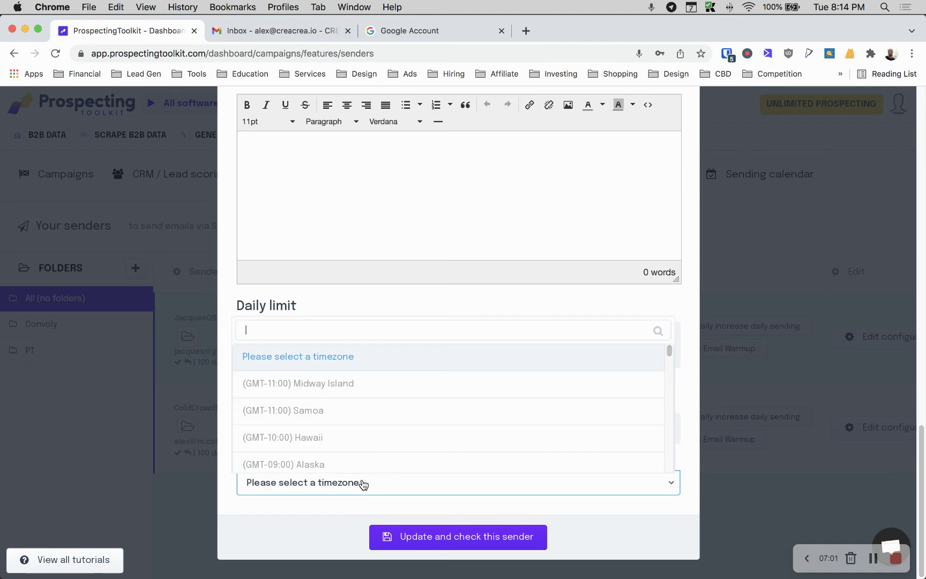
scroll(328, 388, "down", 8)
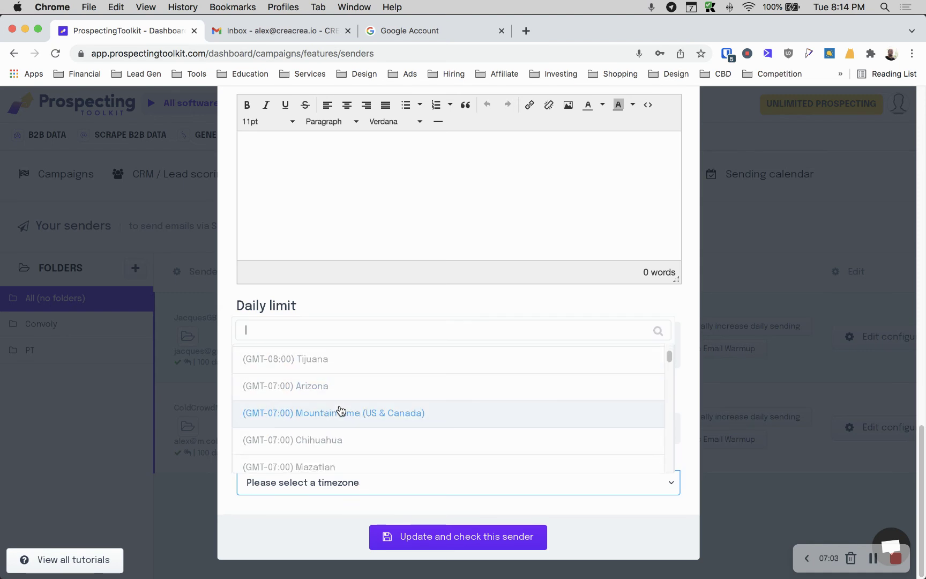
scroll(339, 402, "up", 4)
left_click(346, 384)
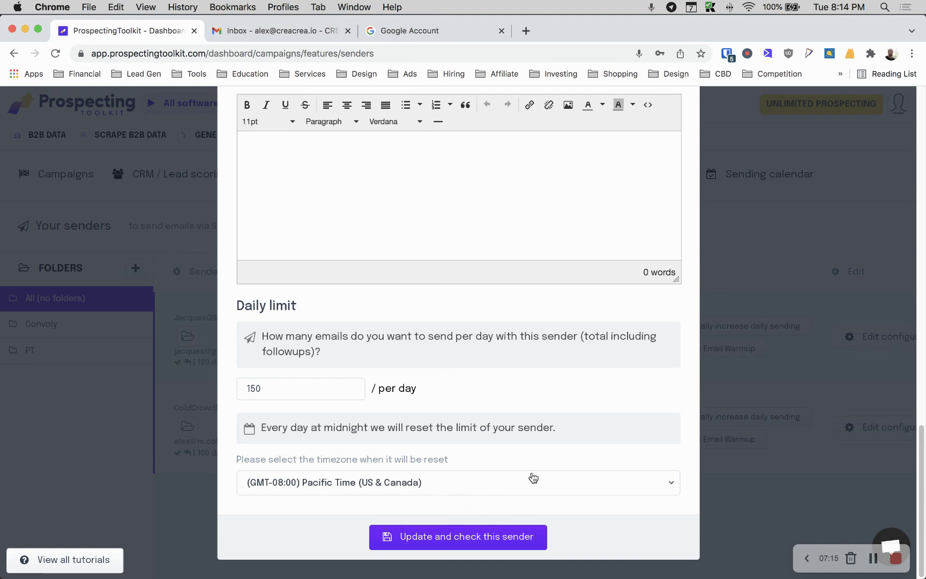
scroll(405, 446, "up", 10)
scroll(403, 447, "up", 10)
scroll(403, 448, "down", 2)
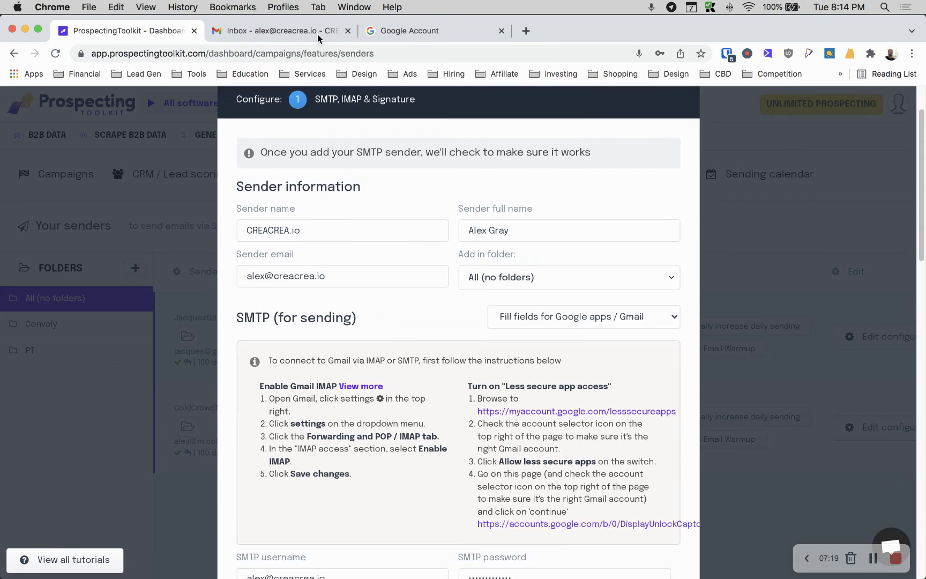
left_click(412, 51)
left_click(399, 32)
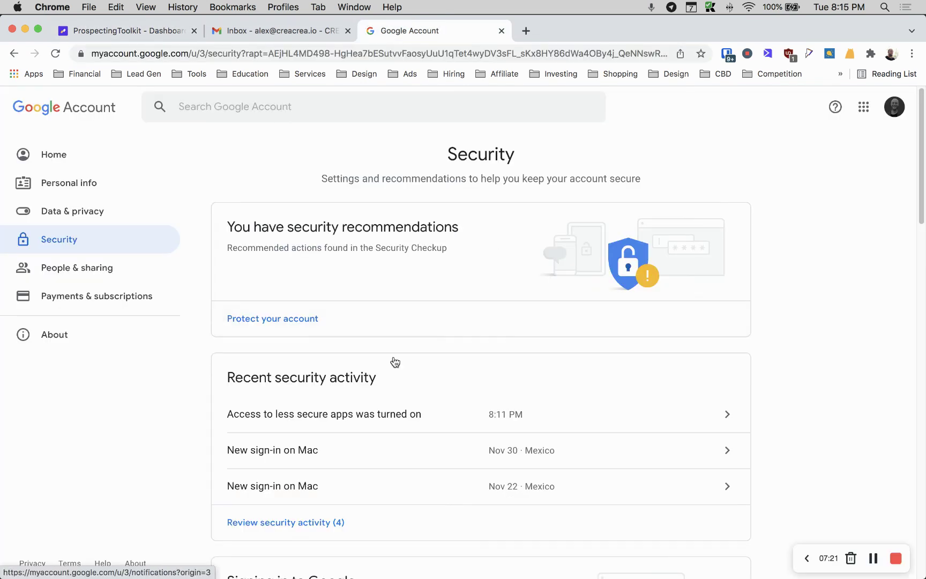
left_click(152, 30)
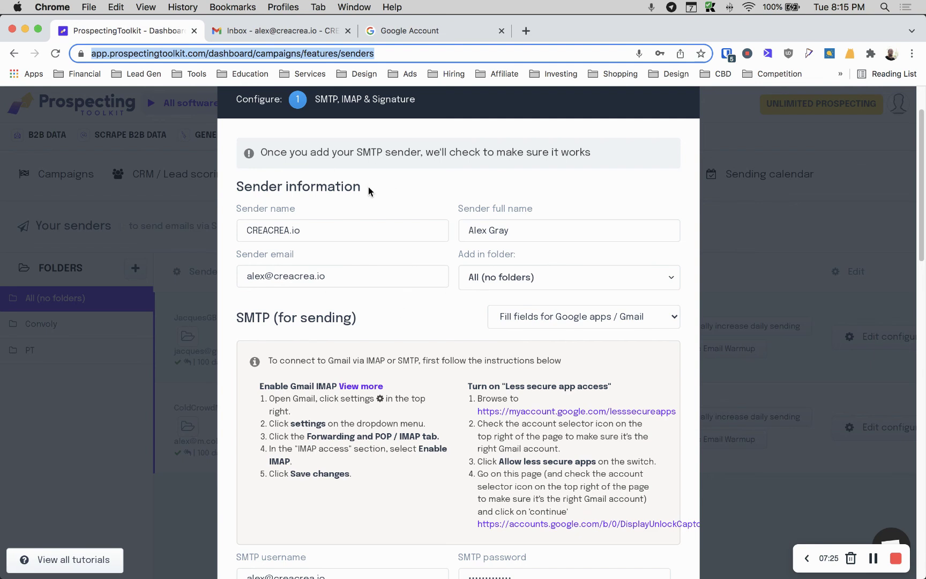
scroll(368, 187, "down", 1)
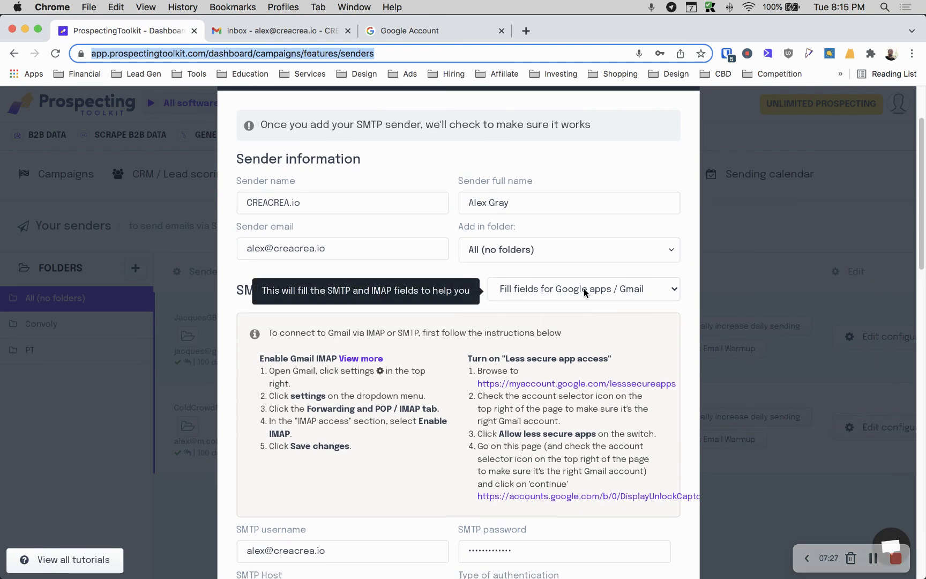
scroll(568, 268, "down", 10)
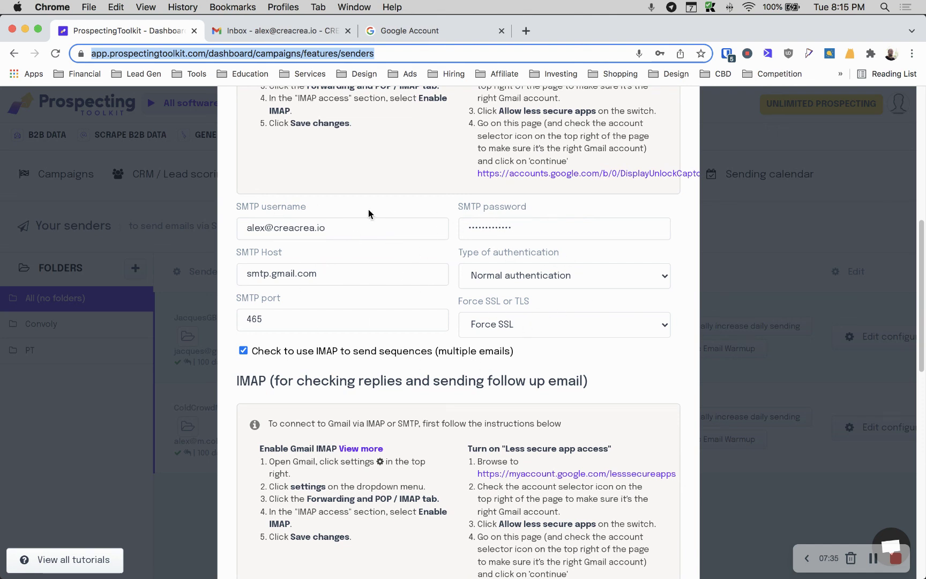
scroll(397, 217, "down", 7)
scroll(348, 209, "up", 4)
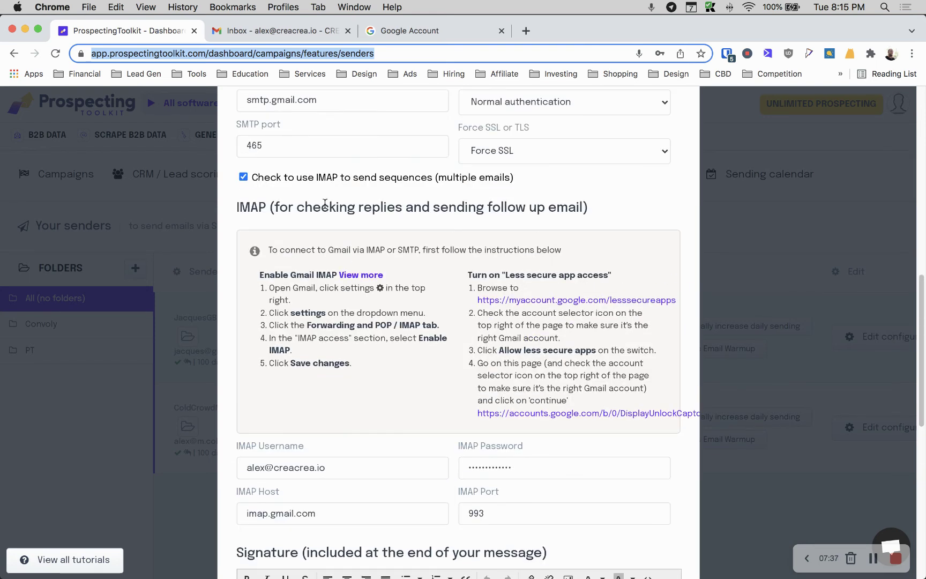
scroll(248, 215, "down", 3)
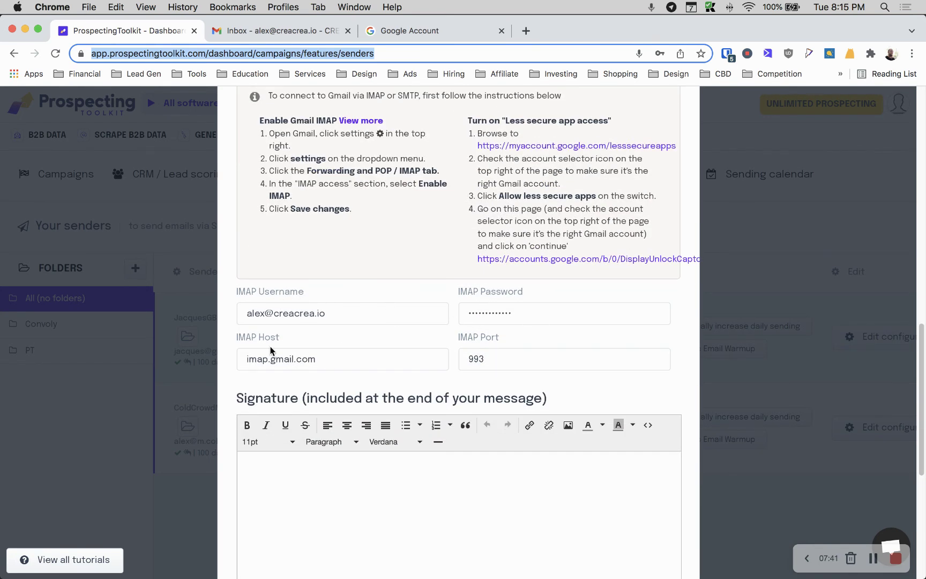
scroll(379, 317, "up", 10)
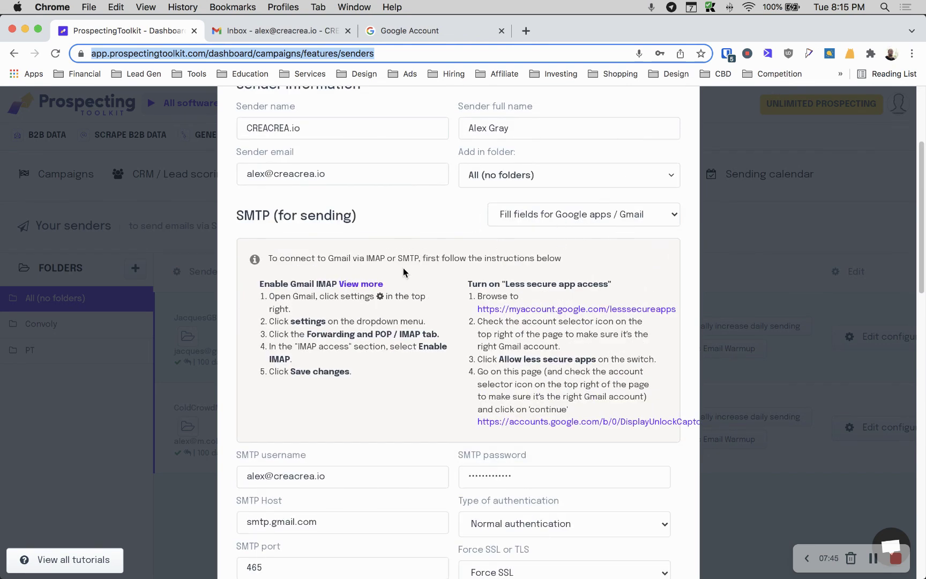
scroll(403, 267, "down", 10)
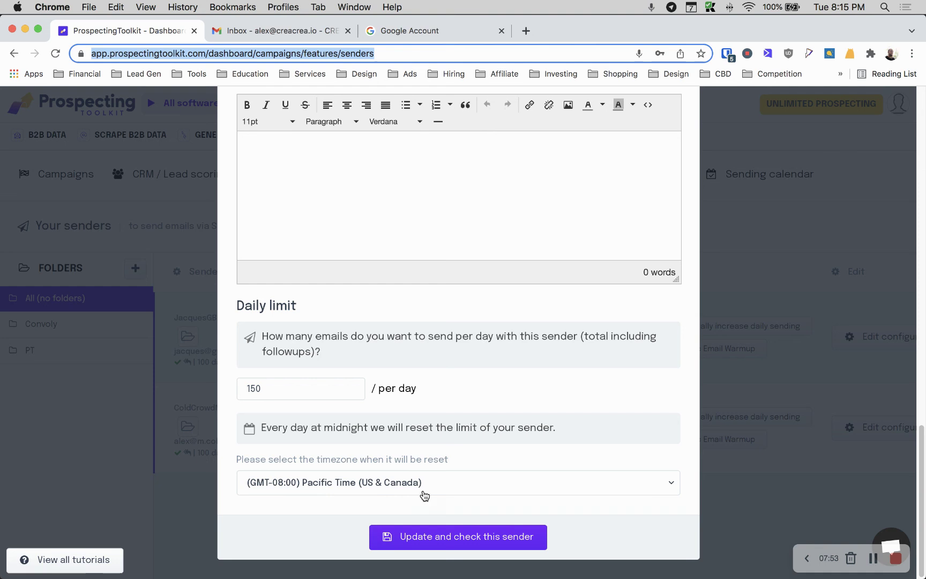
Update and check the CREACREA.io sender, dismissing the browser's save-password prompt
left_click(433, 534)
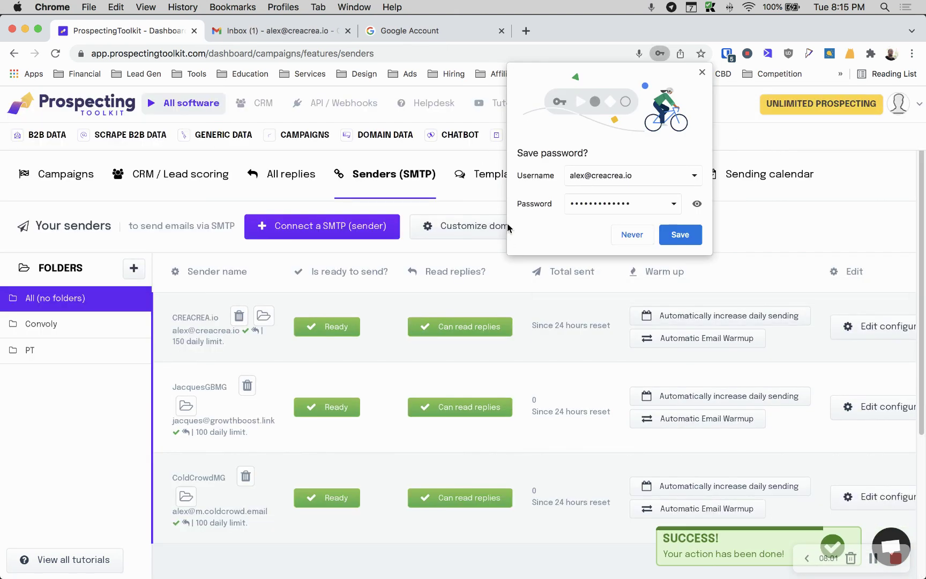
left_click(701, 72)
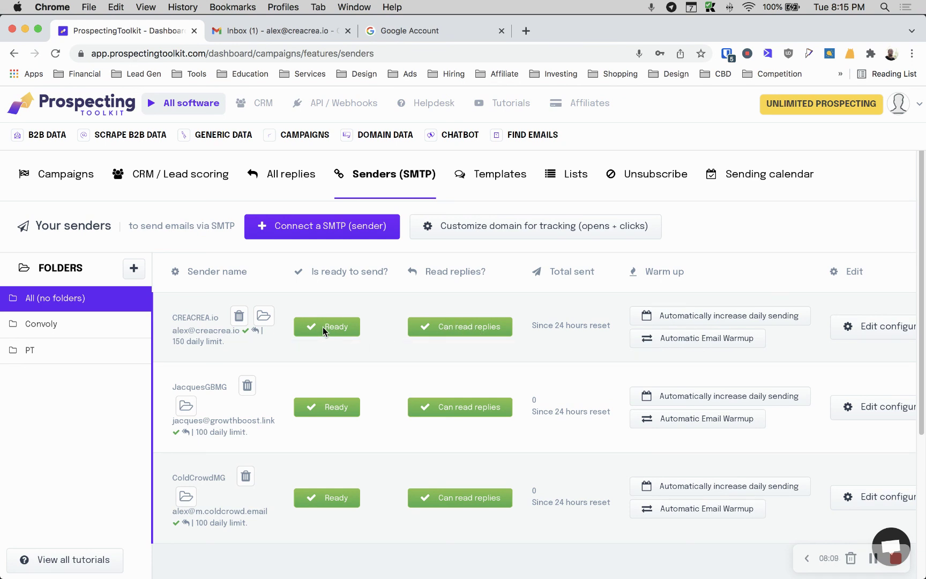
mouse_move(493, 324)
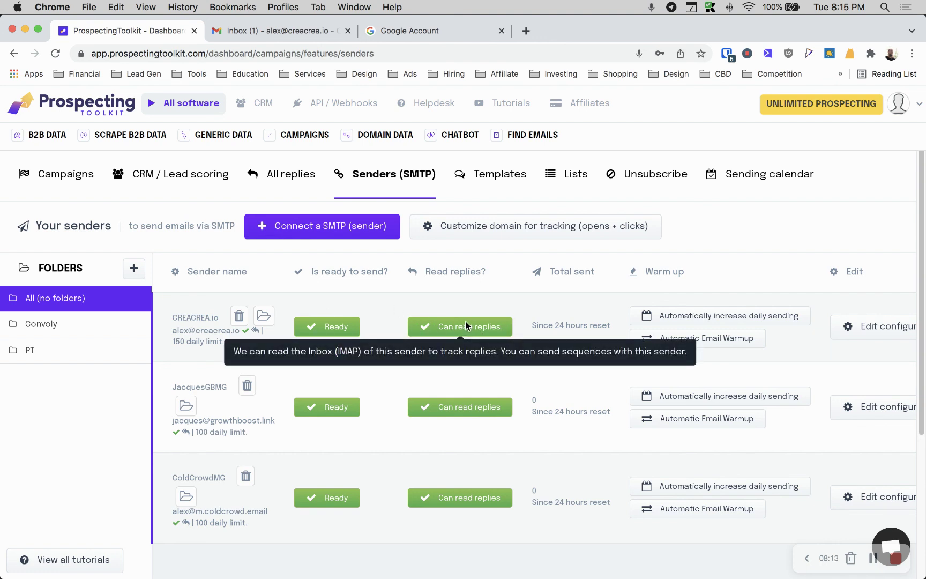